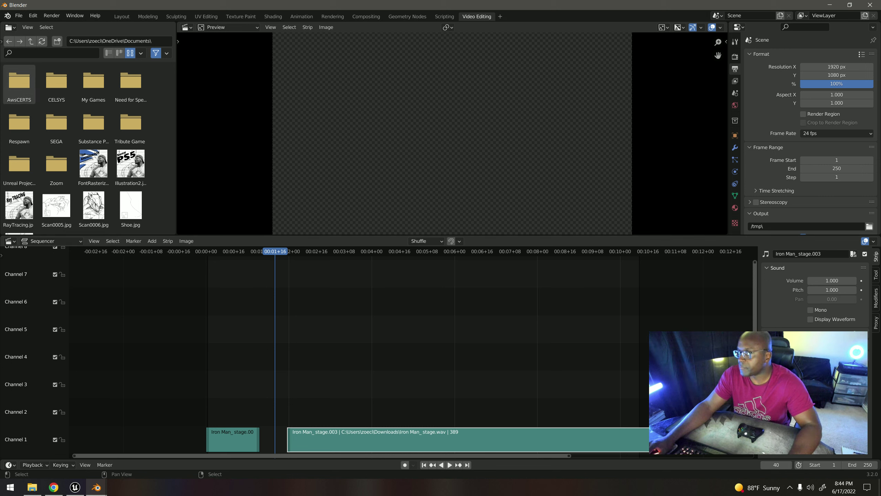
Step: Examine the container formats offered for rendering the audio, including wav, without exporting anything
left_click(56, 18)
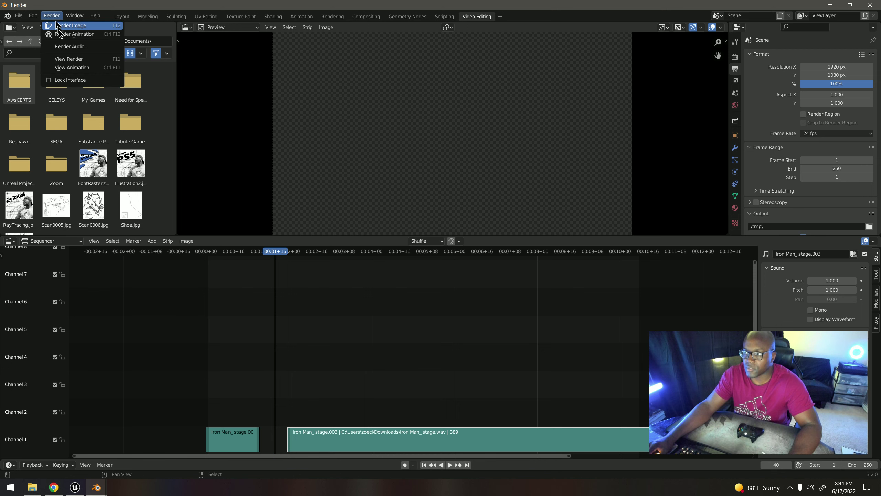
left_click(68, 47)
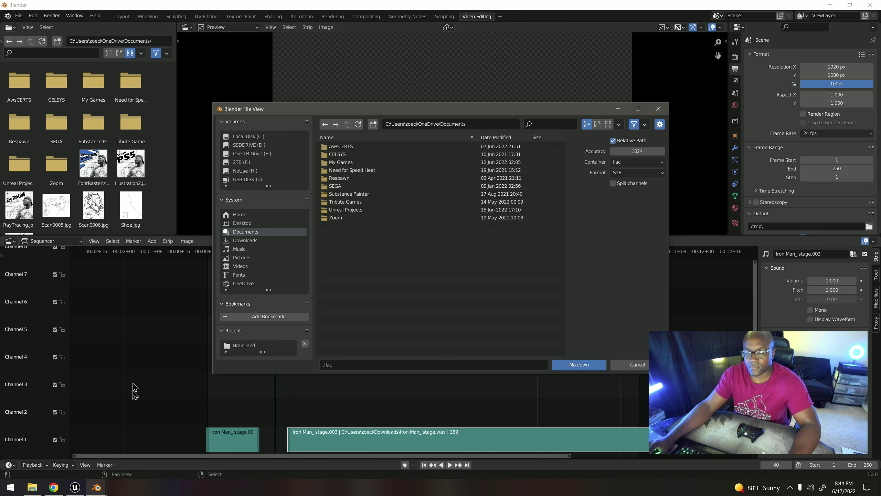
left_click(642, 163)
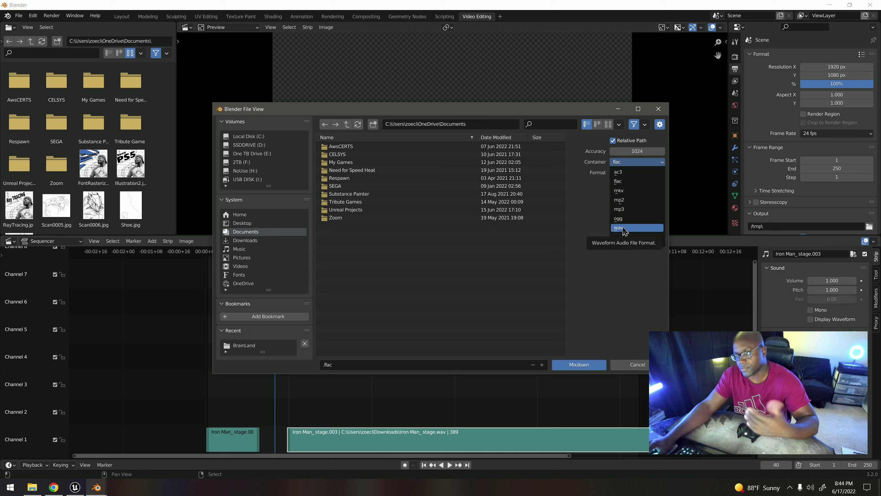
left_click(660, 110)
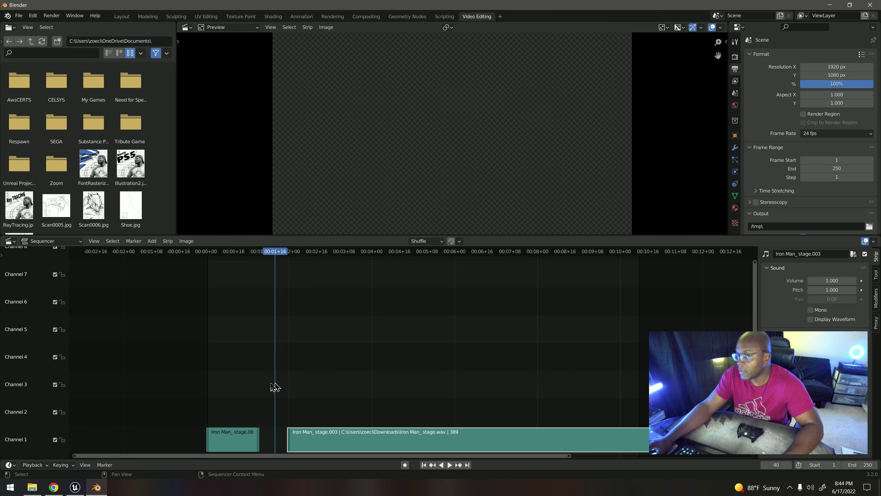
Step: Split the long channel 1 sound strip at 00:03+07 and move its first part to channel 2, directly after the first strip ends
left_click(450, 465)
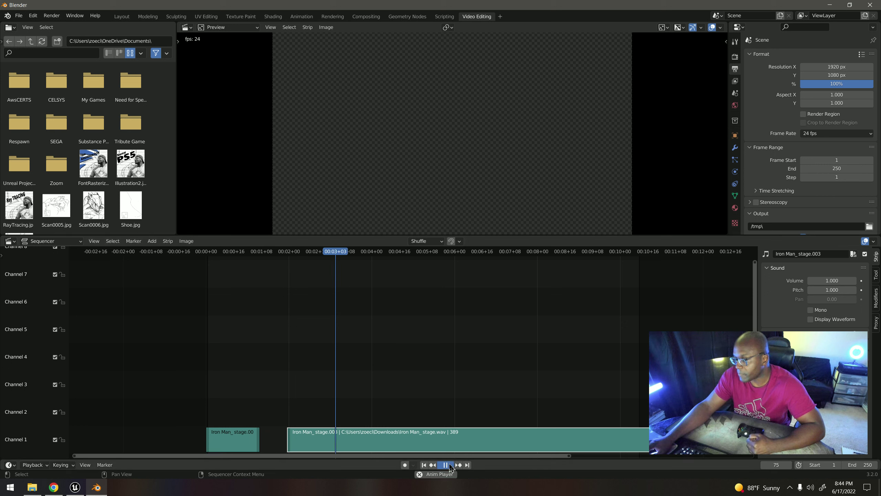
left_click(449, 466)
left_click_drag(338, 255, 284, 278)
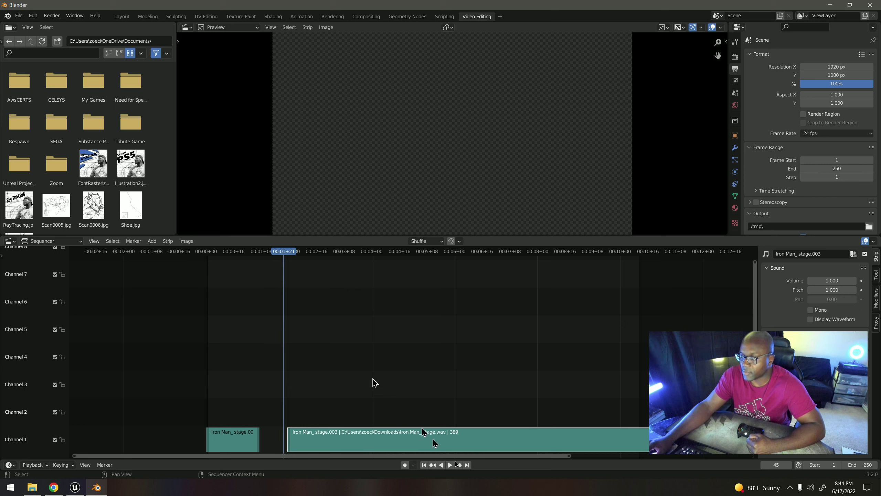
left_click(450, 465)
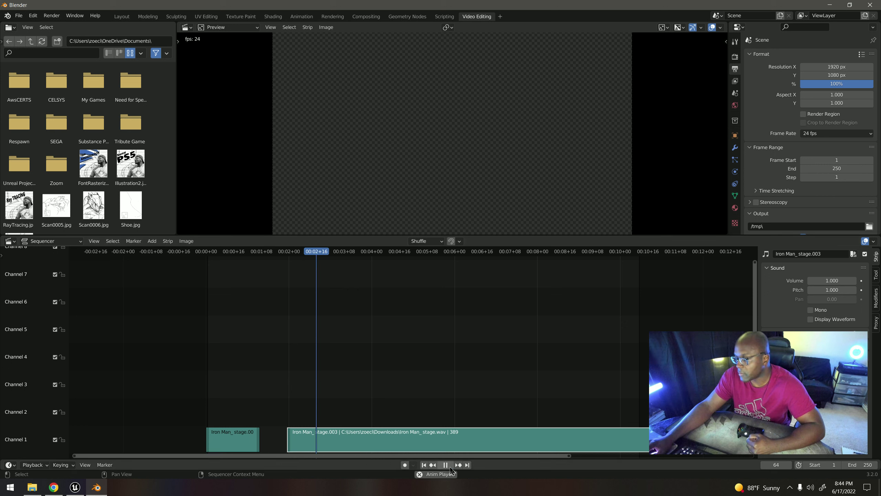
left_click(450, 465)
left_click_drag(348, 256, 346, 263)
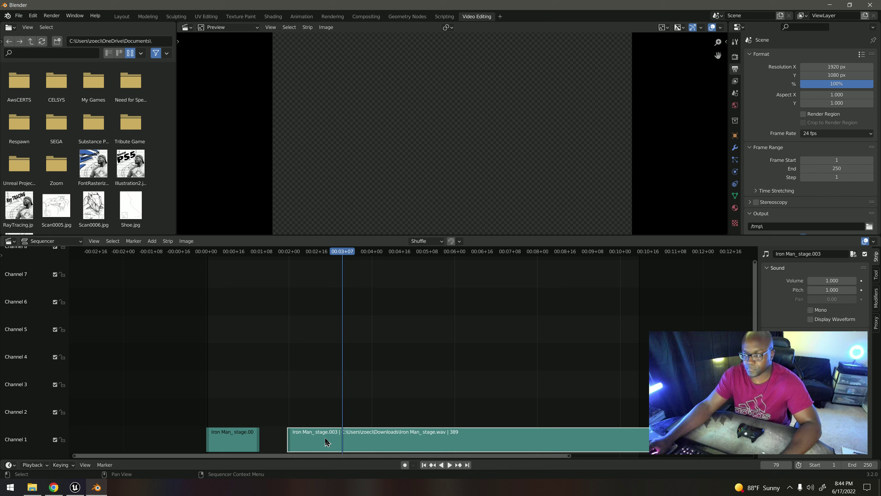
key("k")
left_click_drag(317, 440, 286, 415)
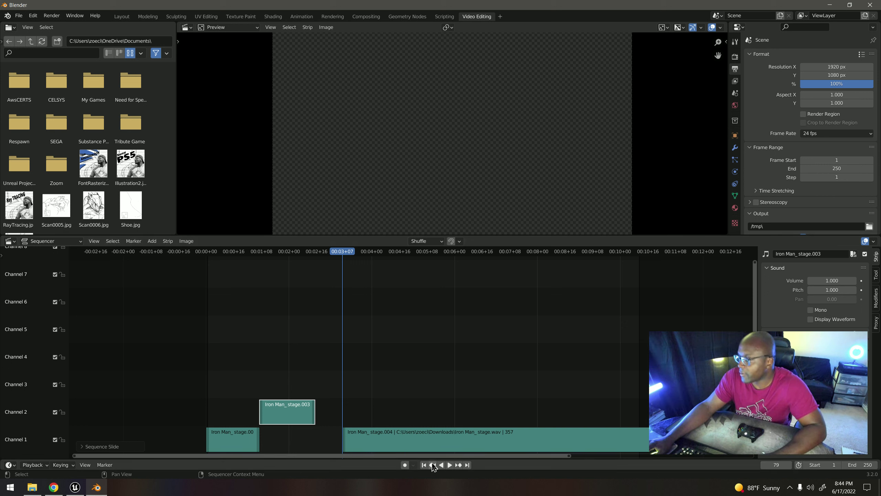
Step: Listen to the remaining long channel 1 strip, split it at 00:05+12 and delete the part before the cut
left_click(449, 465)
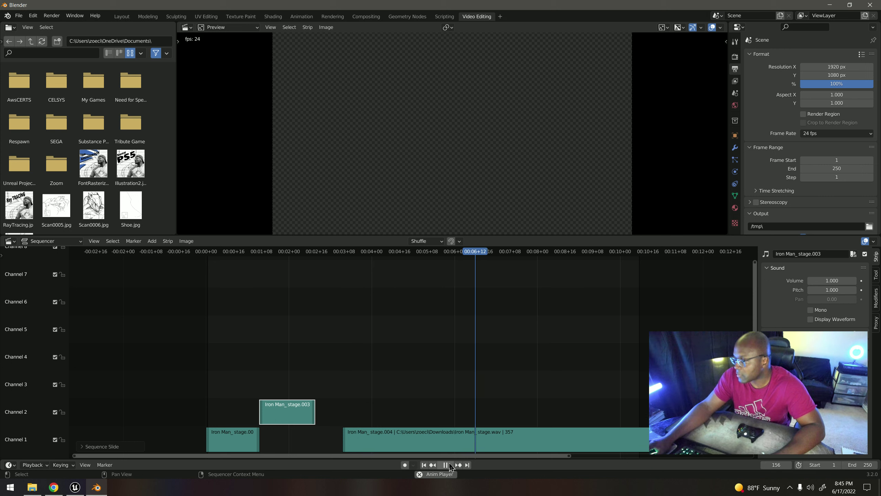
left_click_drag(482, 274, 415, 285)
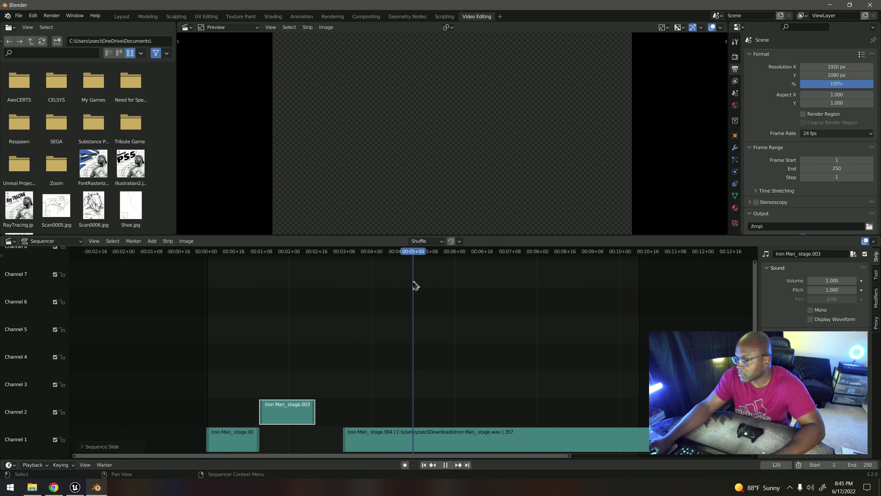
left_click(451, 465)
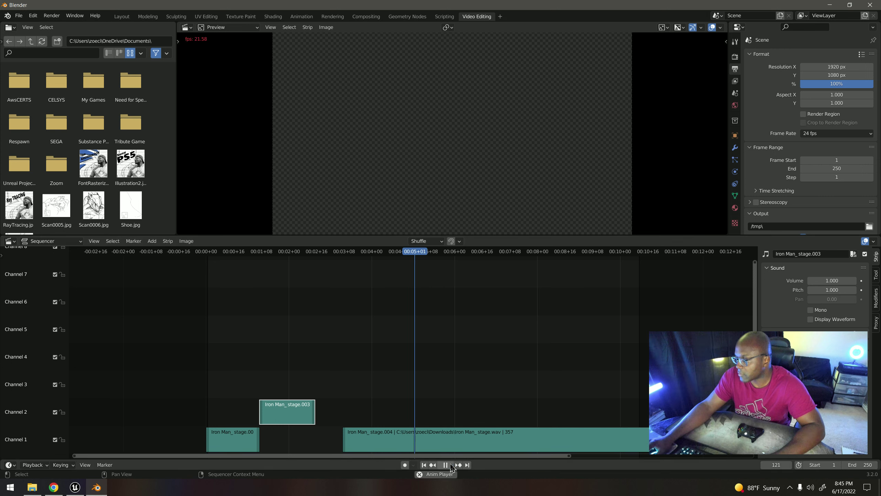
left_click_drag(442, 254, 440, 258)
key("space")
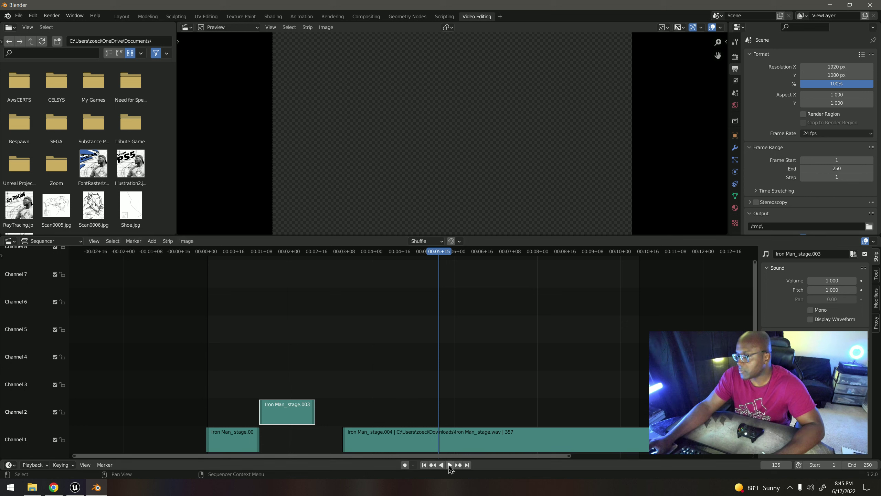
left_click(450, 465)
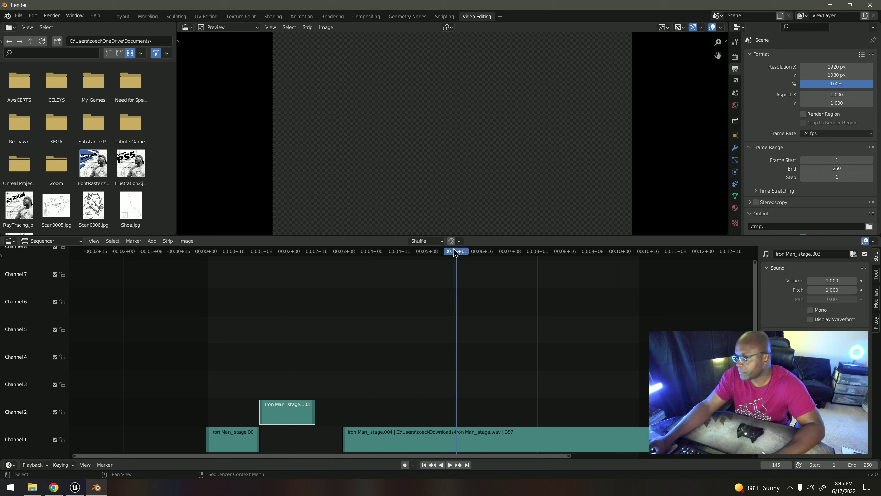
left_click_drag(456, 253, 435, 270)
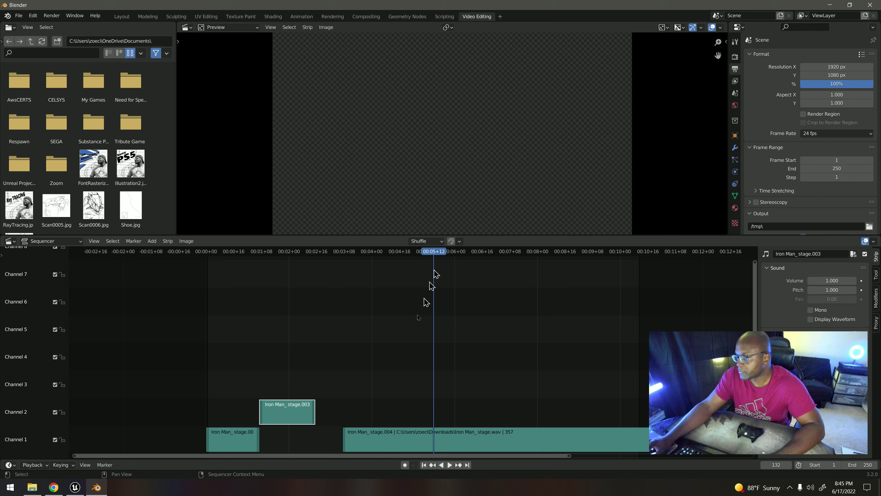
left_click(406, 434)
key("k")
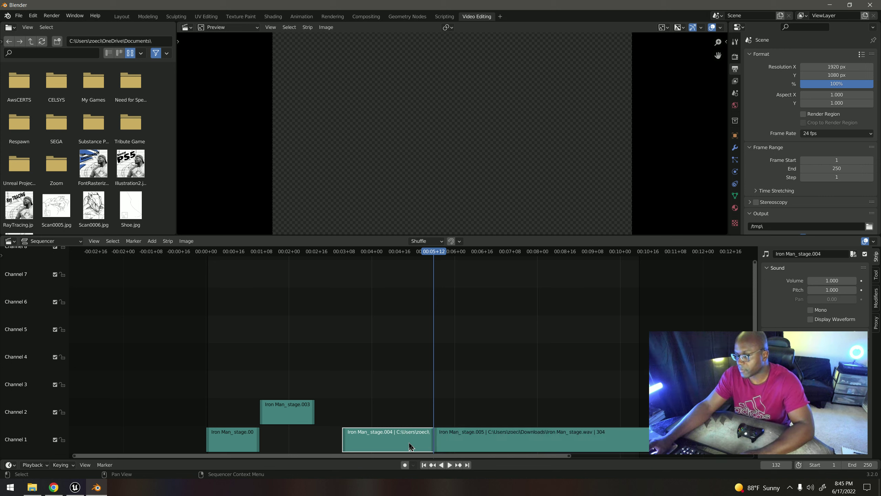
key("Delete")
Step: Split the remaining strip at 00:07+04 and move its first part to channel 3, directly after the channel 2 strip ends
left_click(450, 465)
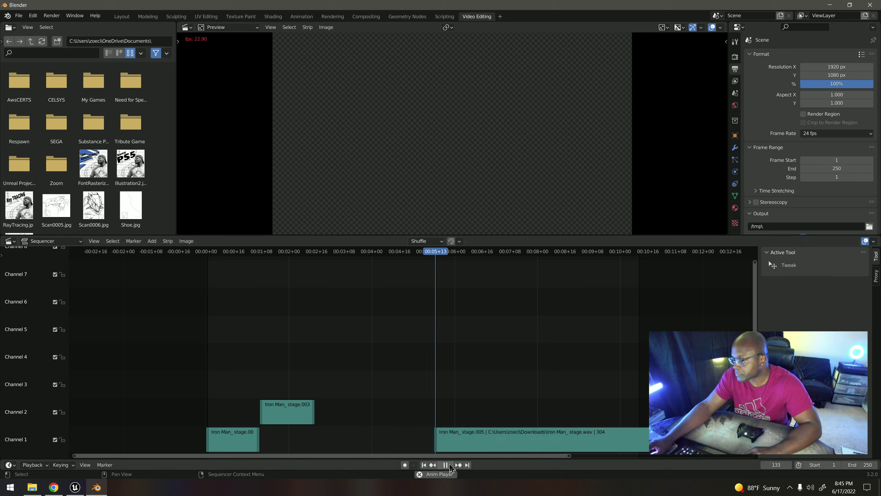
left_click(450, 465)
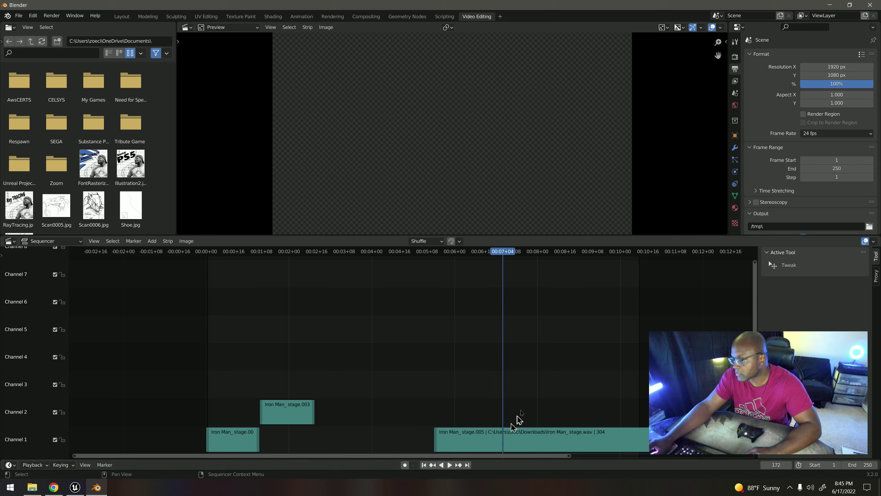
left_click(519, 440)
key("k")
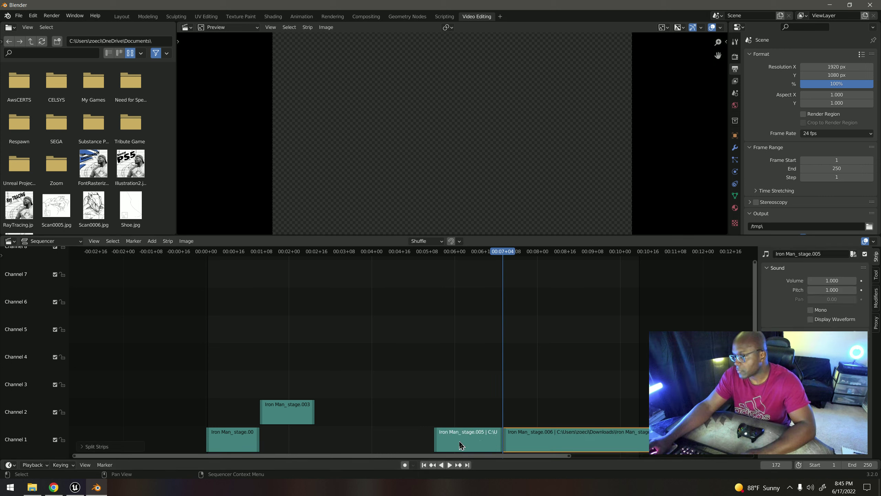
left_click_drag(460, 445, 341, 384)
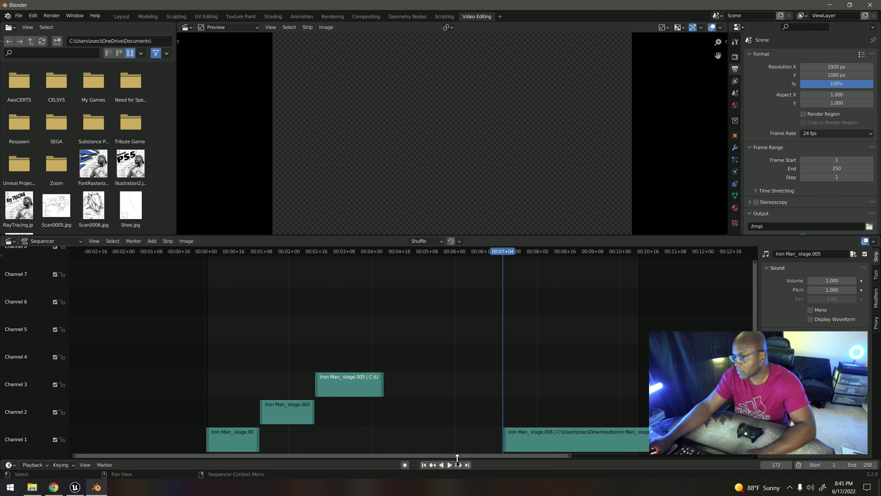
Step: Play the audio onward from 00:07+04 and extend the scene's end frame to 377
left_click(451, 465)
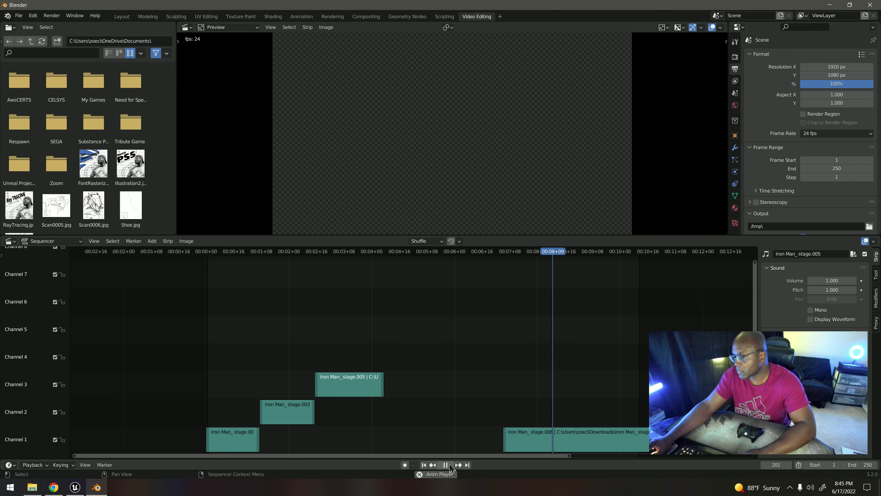
left_click(446, 465)
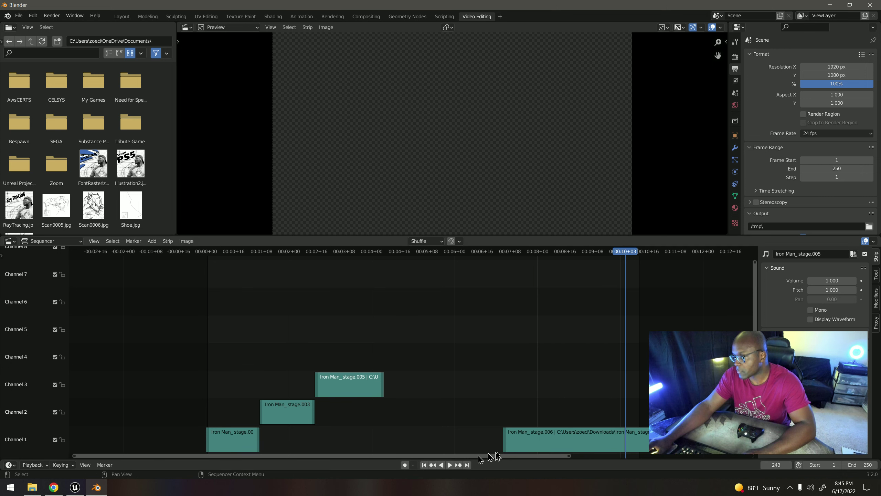
left_click_drag(518, 456, 587, 456)
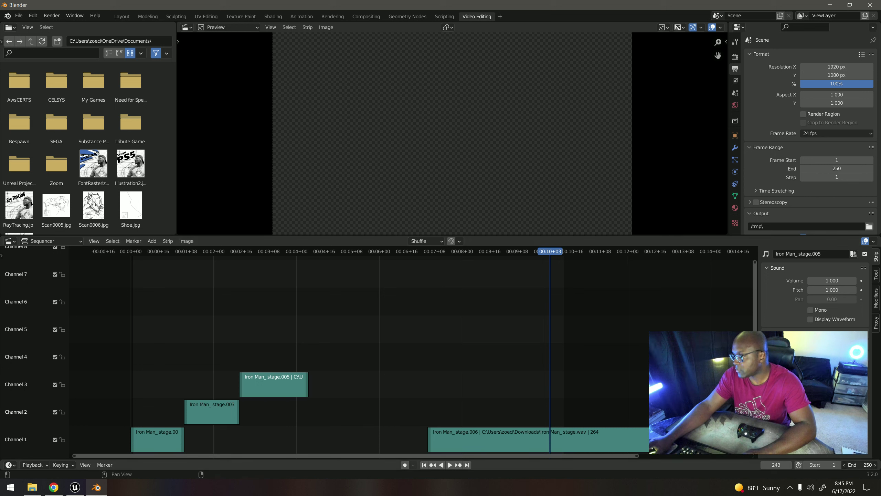
left_click(875, 465)
left_click(875, 465)
Step: Play back the last channel 1 strip repeatedly to find its cut point and set the playhead at 00:08+14
left_click_drag(556, 256, 424, 283)
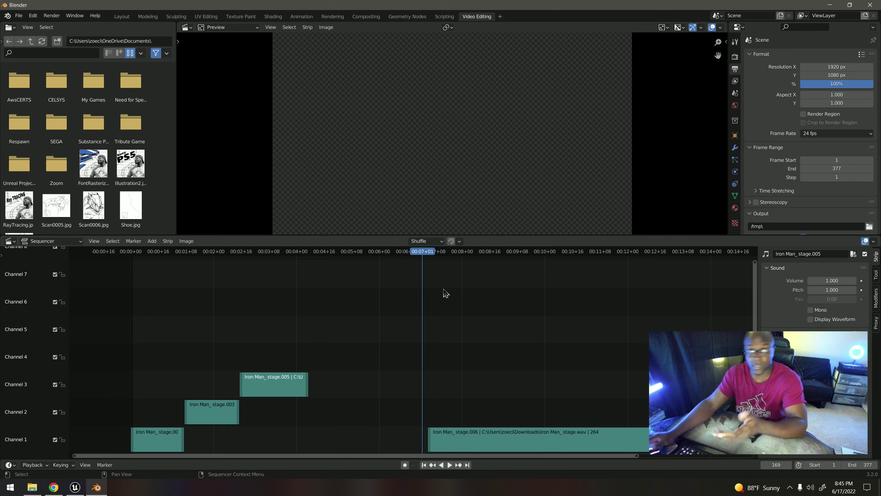
left_click(451, 465)
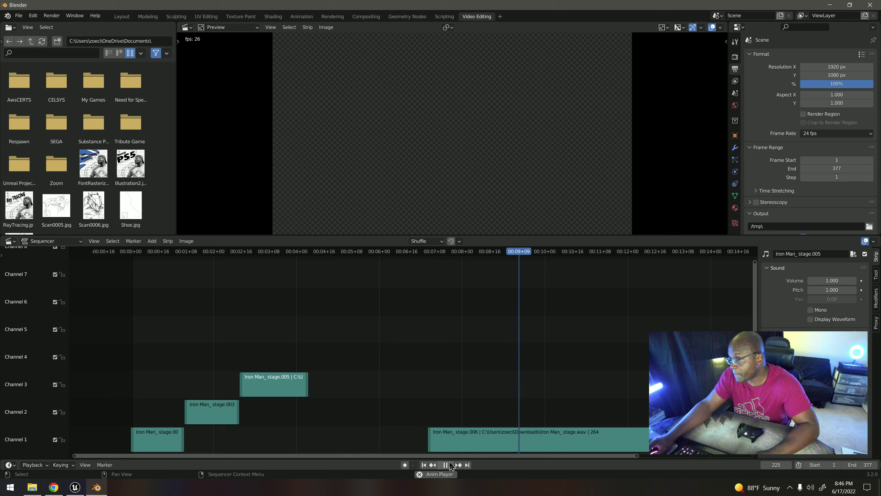
left_click(446, 465)
left_click_drag(547, 256, 468, 305)
left_click(451, 465)
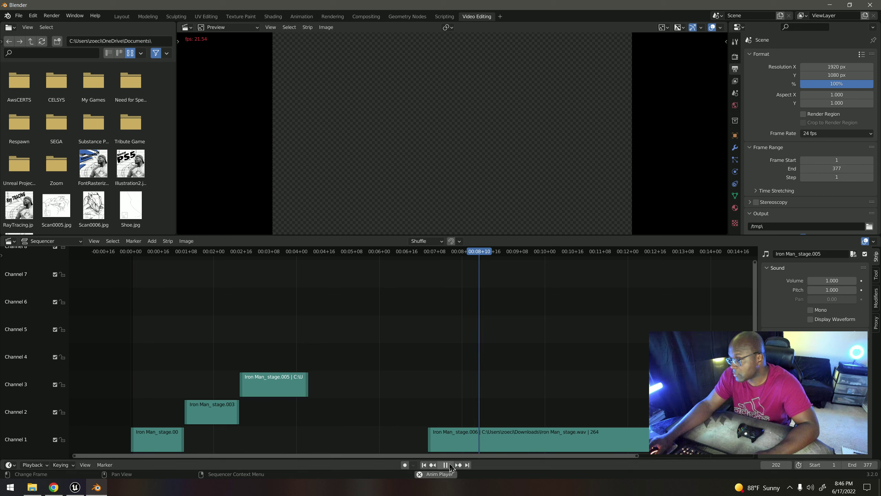
key("space")
key("space")
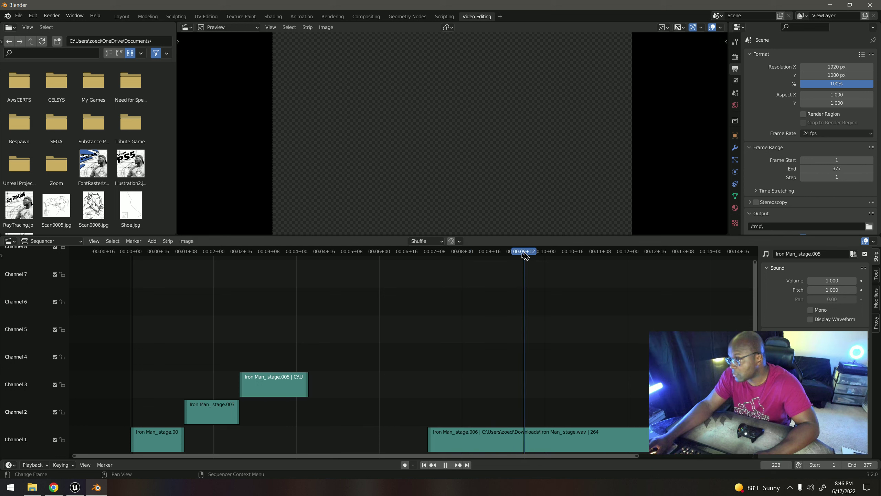
left_click(486, 275)
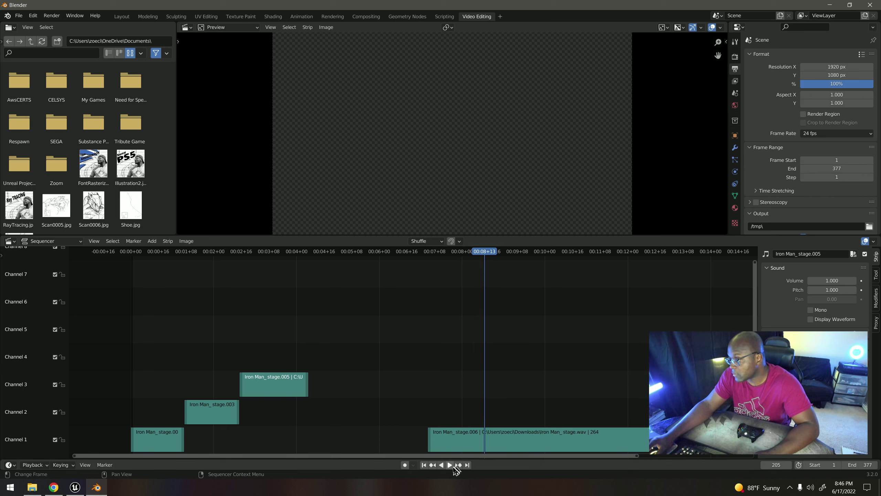
left_click(450, 466)
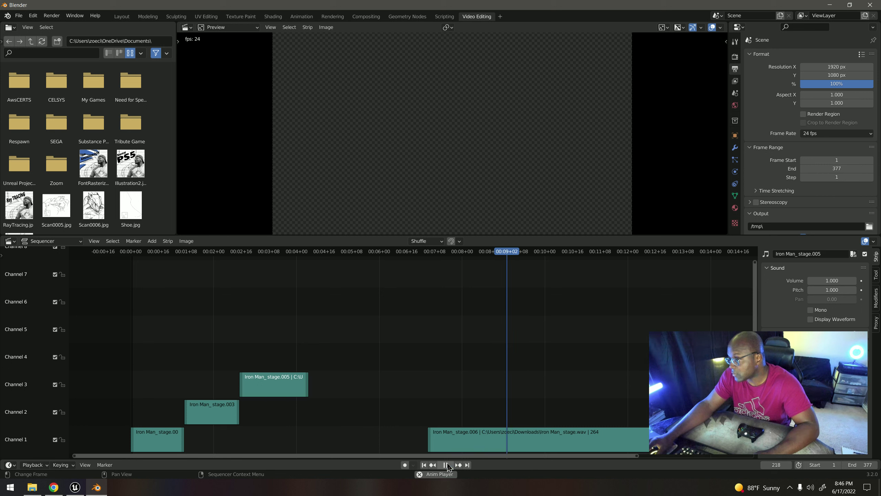
key("space")
left_click_drag(520, 256, 488, 278)
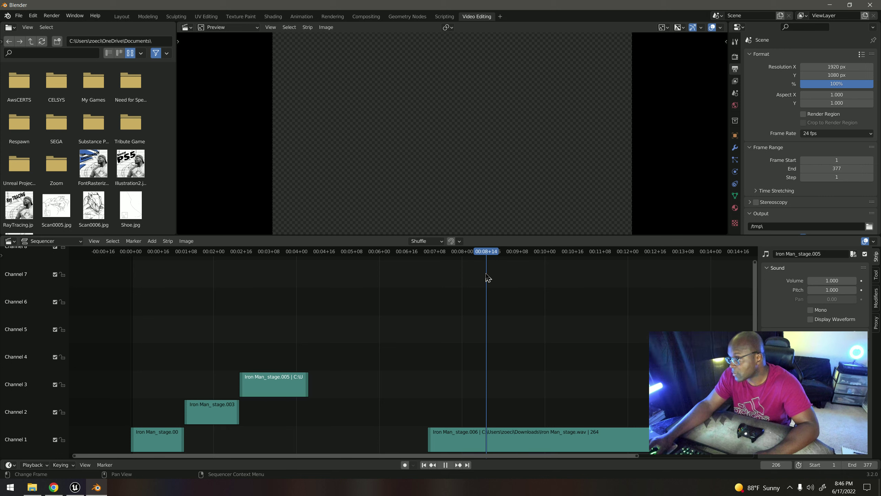
Step: Split the last channel 1 strip at the playhead and delete the part before the cut
left_click(517, 445)
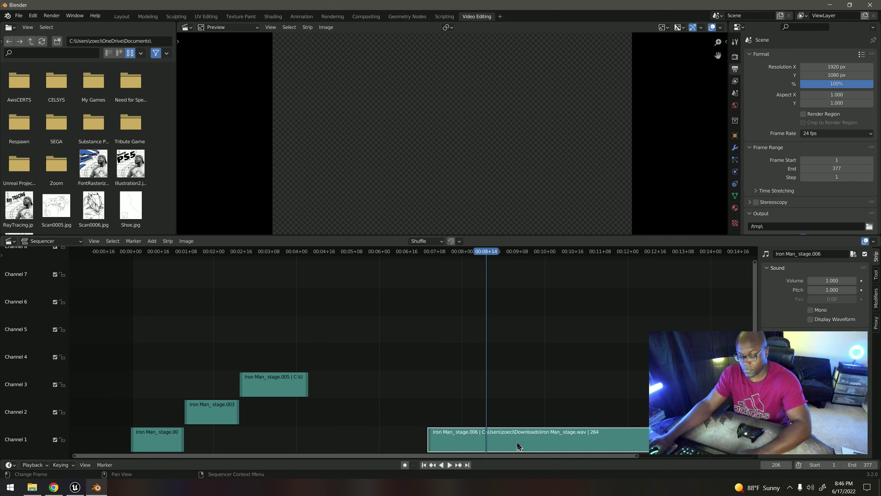
key("k")
left_click(444, 448)
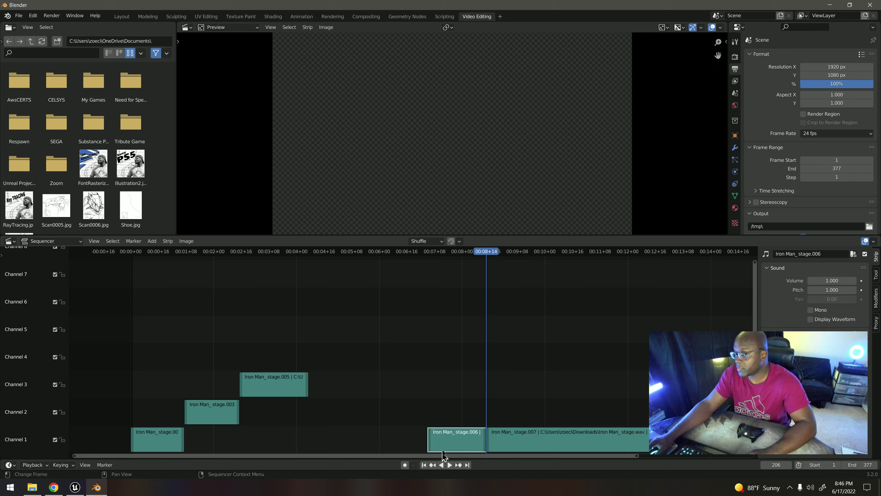
key("Delete")
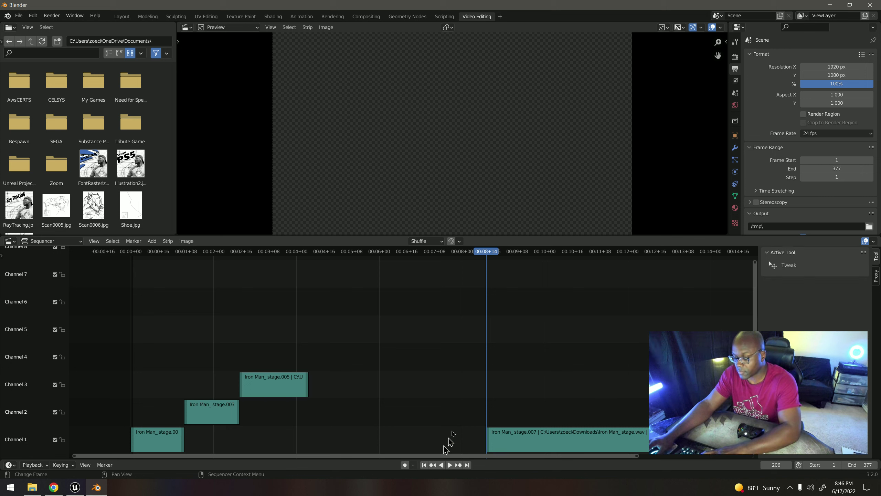
Step: Move the remaining channel 1 strip to channel 4, directly after the channel 3 strip, and split it at 00:05+21
left_click_drag(580, 449, 397, 367)
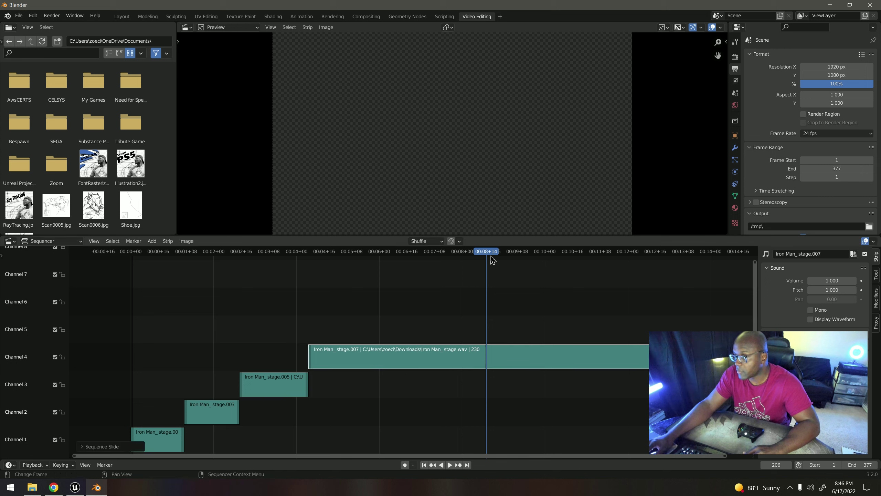
left_click_drag(493, 257, 321, 312)
left_click(449, 466)
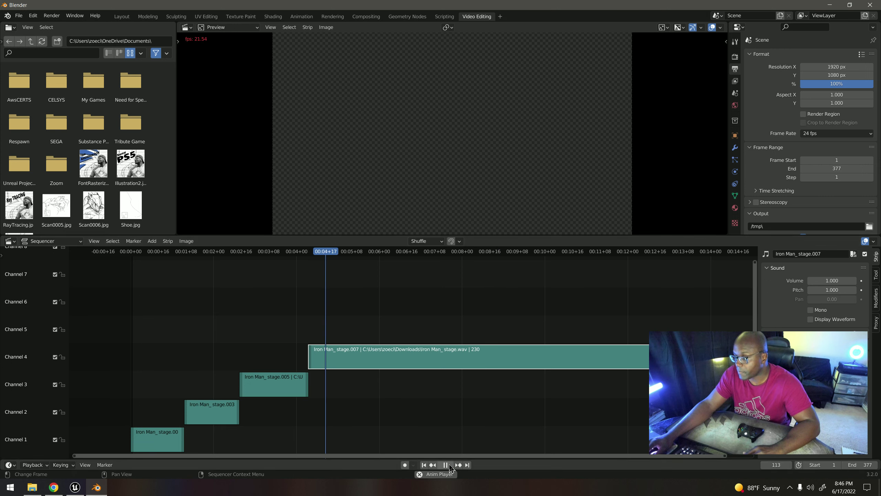
left_click(447, 465)
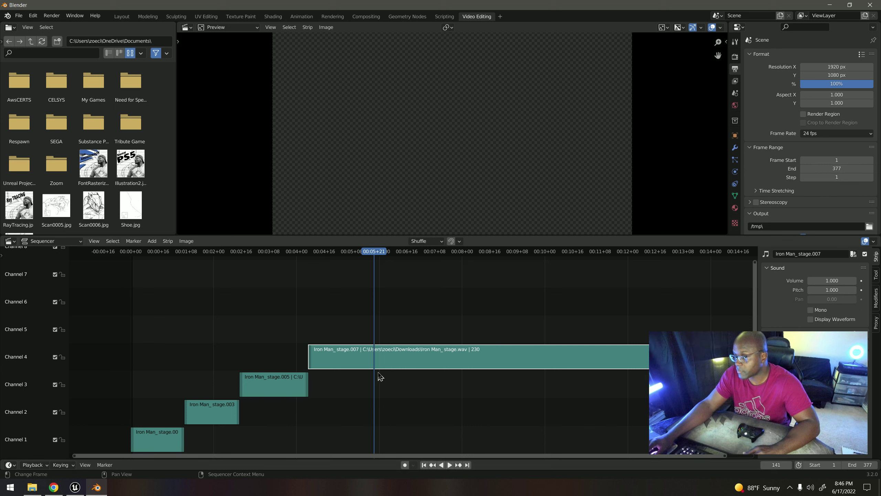
key("k")
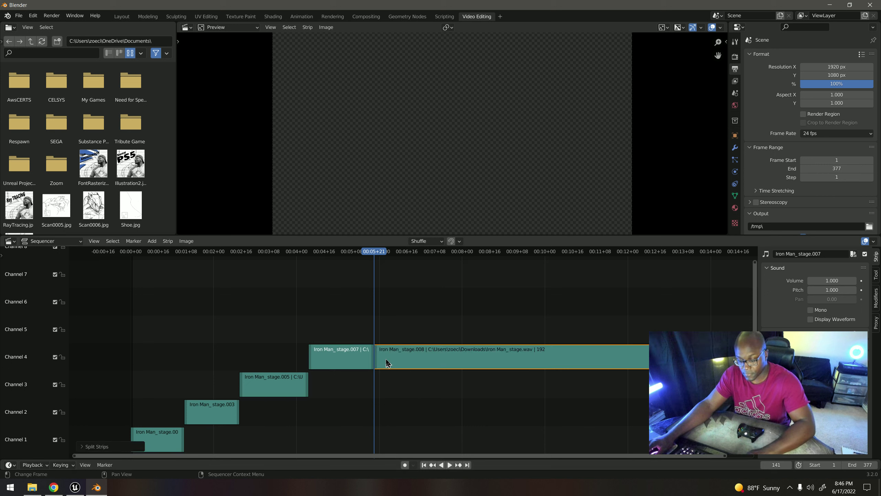
Step: Play the last channel 4 strip to find its cut point, split it at 00:07+12 and delete the part before the cut
left_click(449, 465)
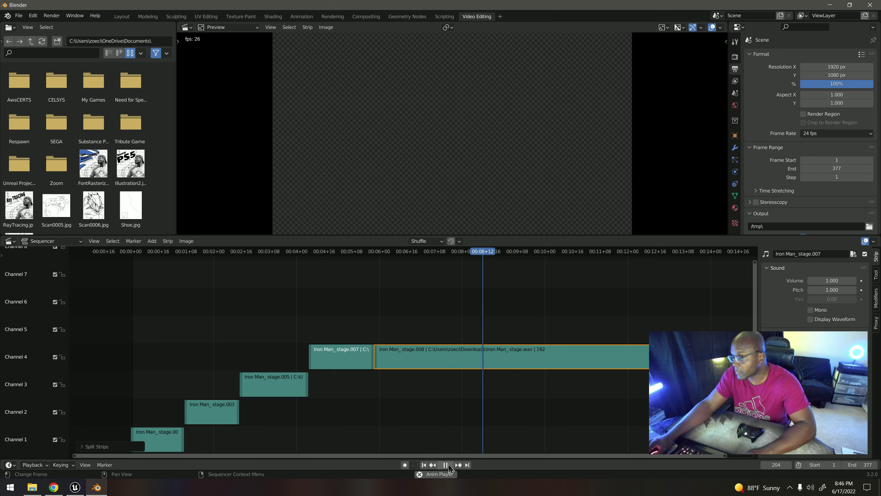
left_click(448, 466)
left_click_drag(497, 254, 438, 271)
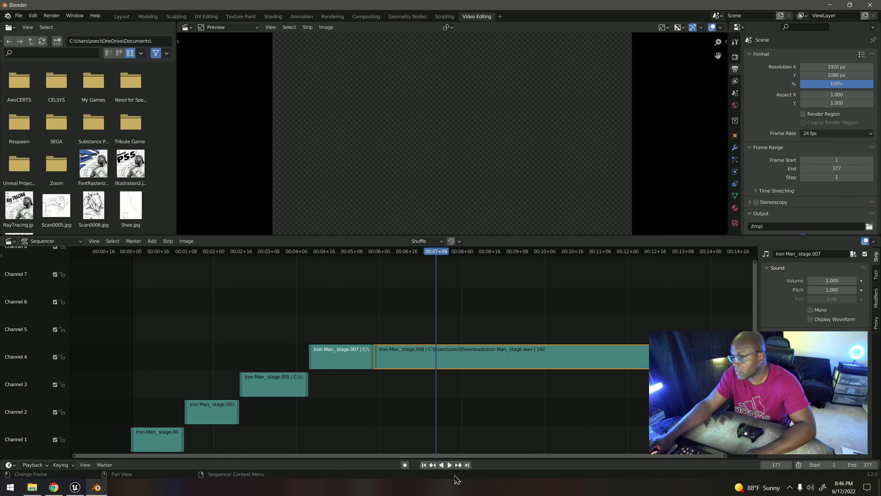
left_click(452, 465)
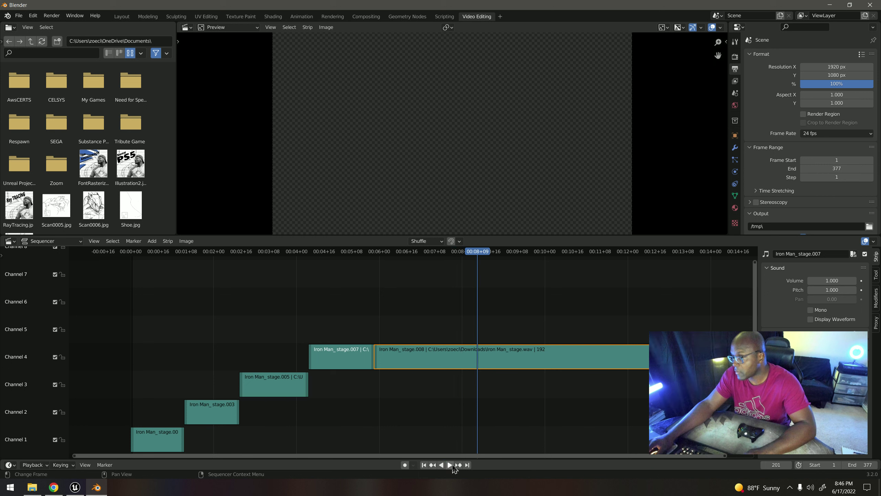
mouse_move(460, 252)
left_mouse_down()
mouse_move(471, 256)
mouse_move(449, 263)
left_mouse_up()
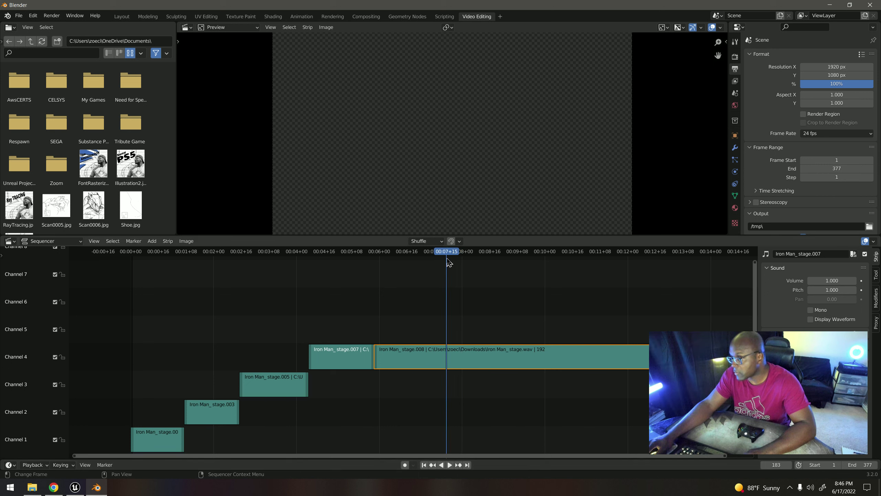
left_click(450, 466)
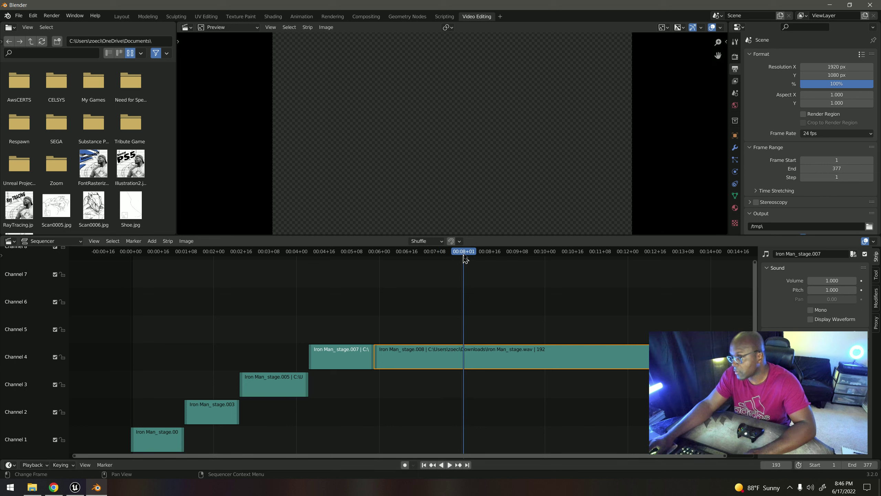
left_click_drag(466, 255, 444, 266)
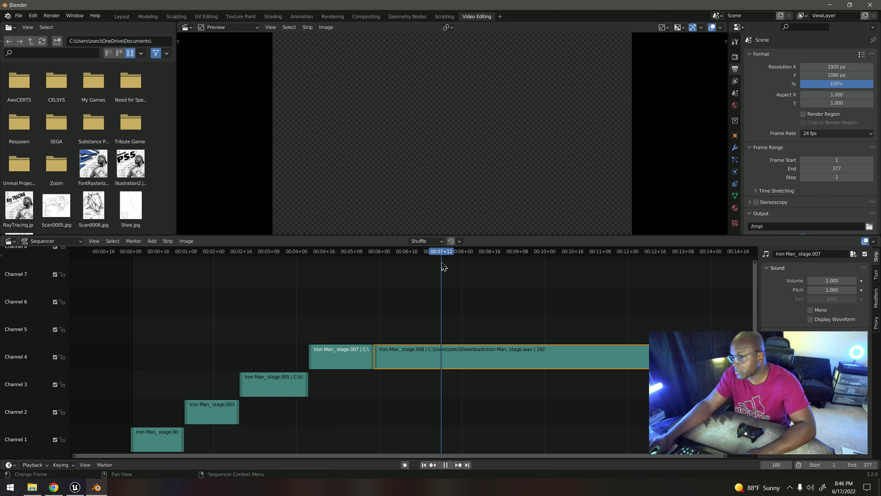
key("k")
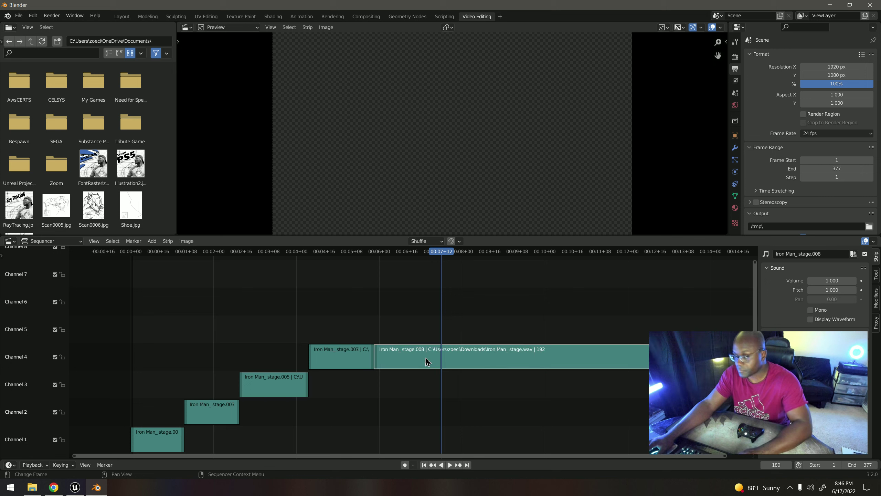
key("Delete")
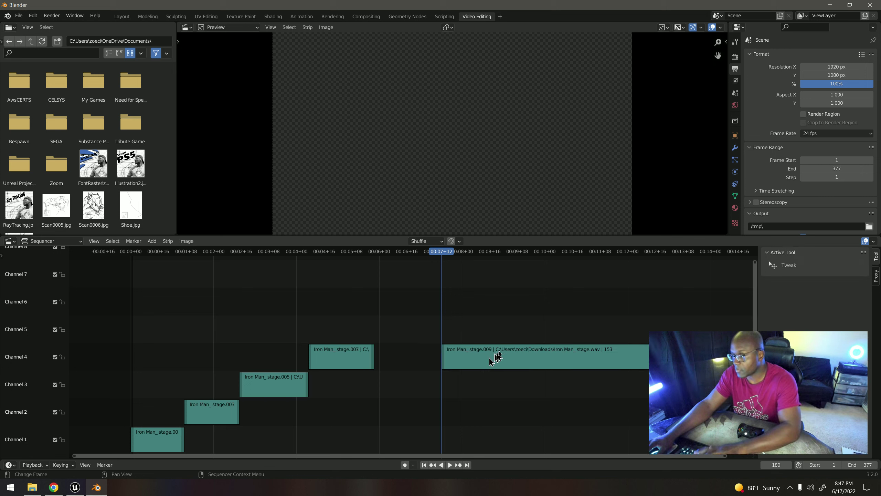
Step: Move the remaining strip to channel 5, directly after the channel 4 strip ends, and split it at 00:07+13
left_click_drag(492, 357, 431, 319)
left_click_drag(446, 258, 371, 264)
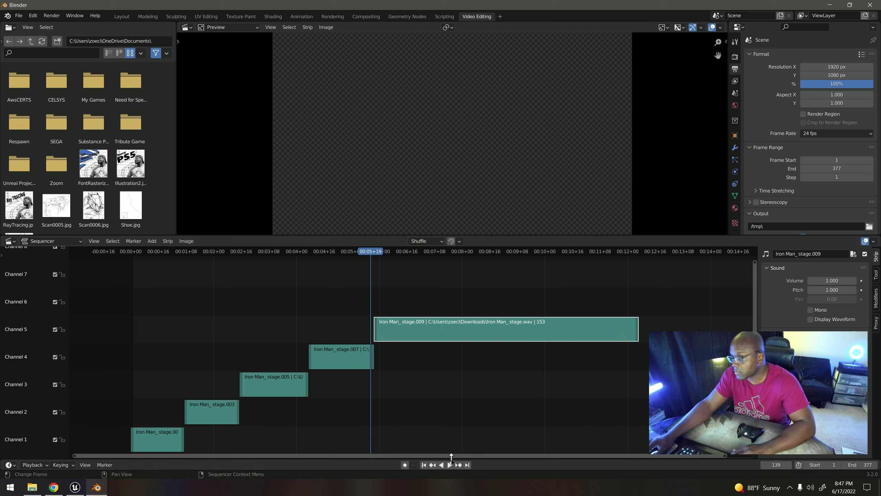
left_click(450, 466)
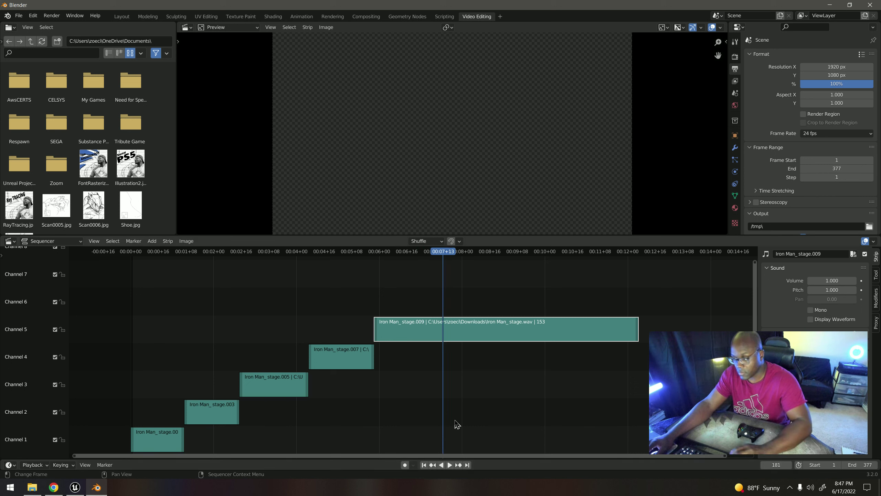
key("k")
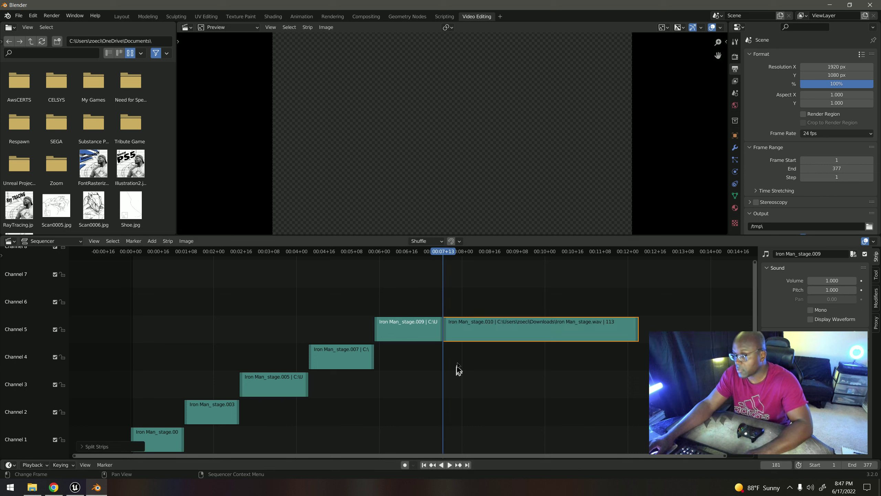
Step: Move the second part of the channel 5 strip up to channel 6 and play it to set the playhead at 00:09+03
left_click_drag(477, 336, 479, 317)
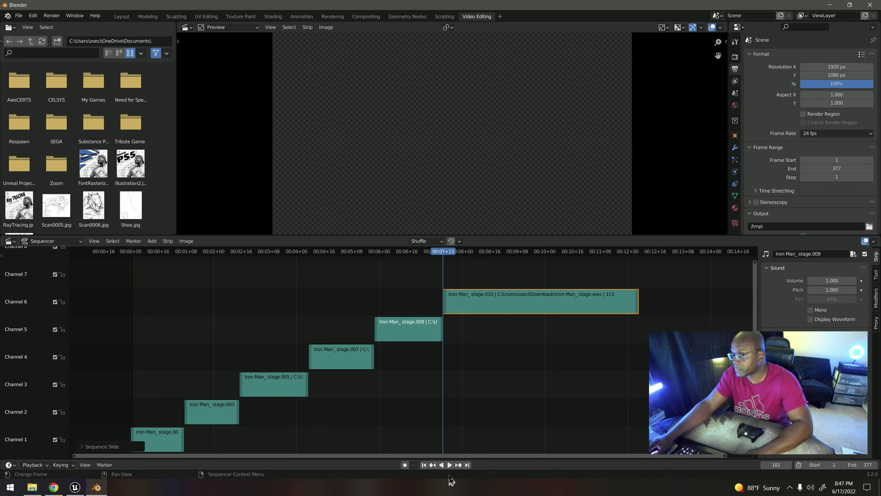
left_click(449, 464)
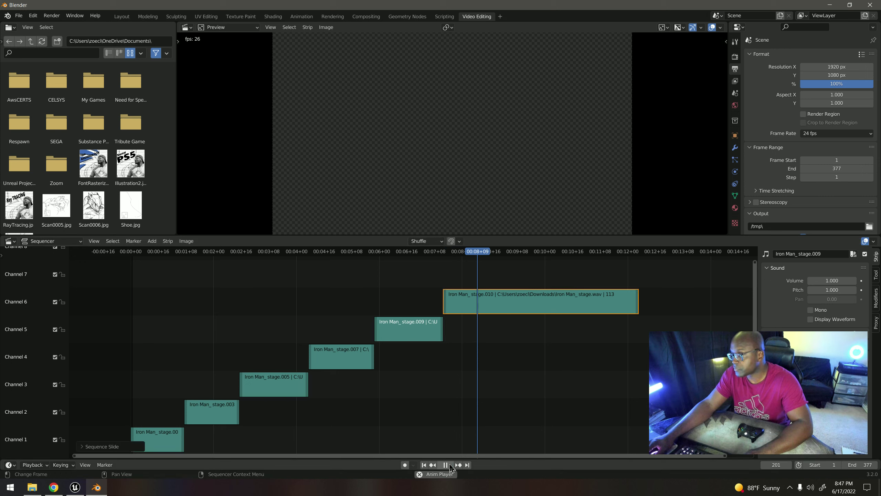
left_click(451, 465)
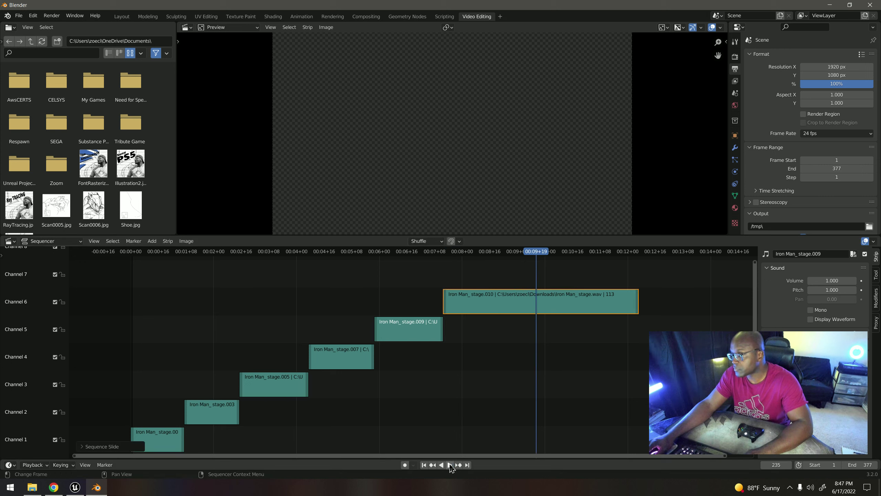
left_click(450, 465)
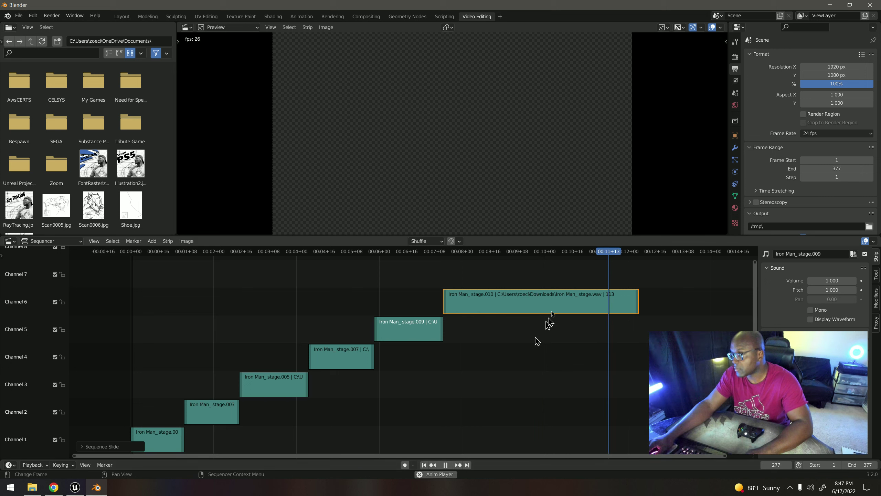
left_click_drag(603, 251, 458, 250)
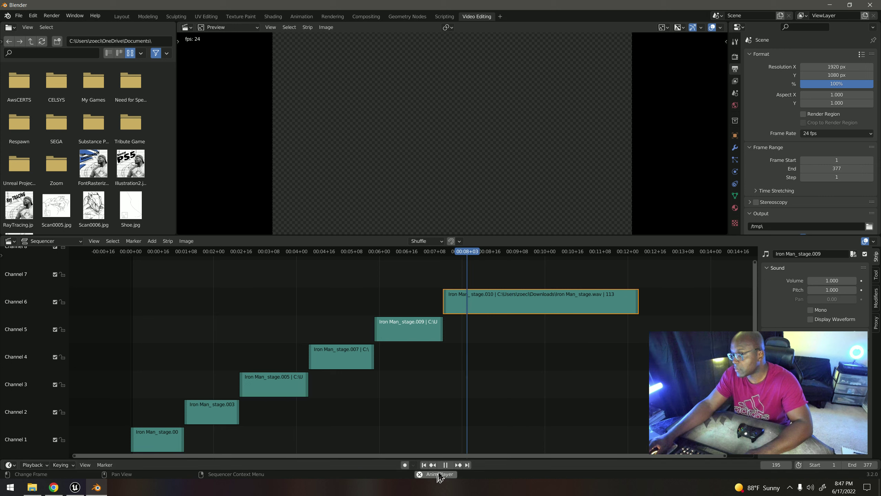
left_click(447, 467)
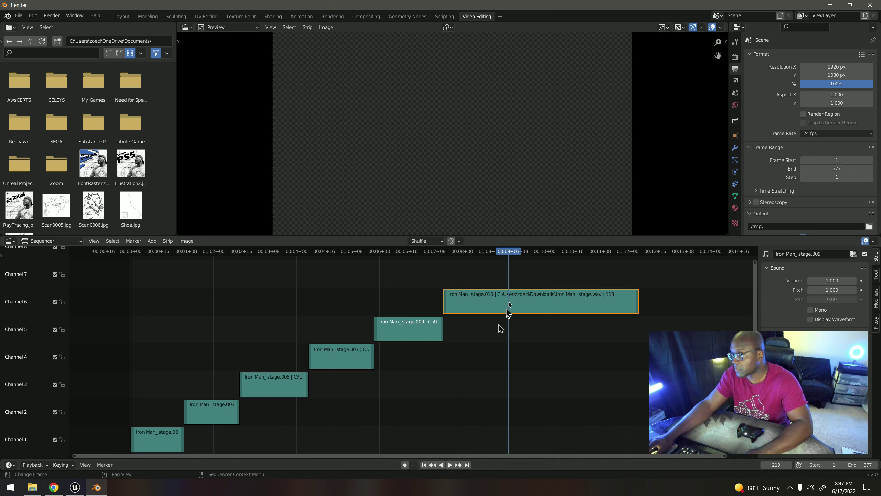
Step: Split the channel 6 strip at the playhead and delete the part before the cut
left_click(489, 295)
key("k")
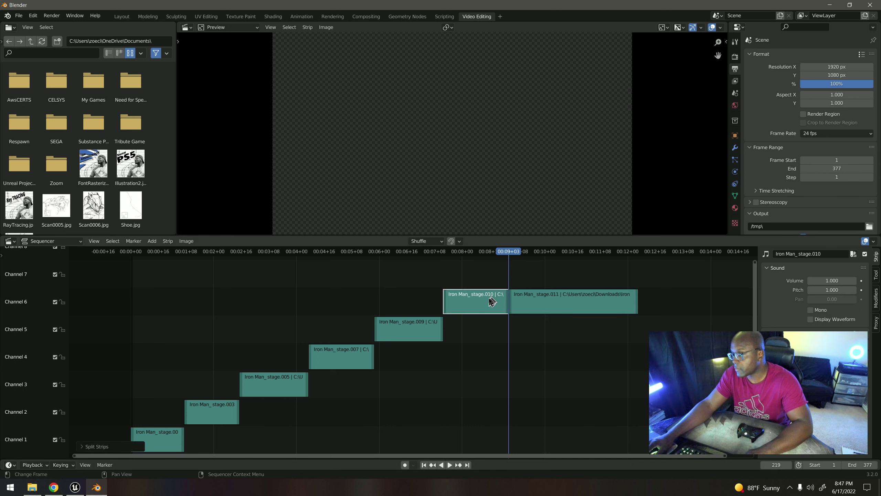
key("x")
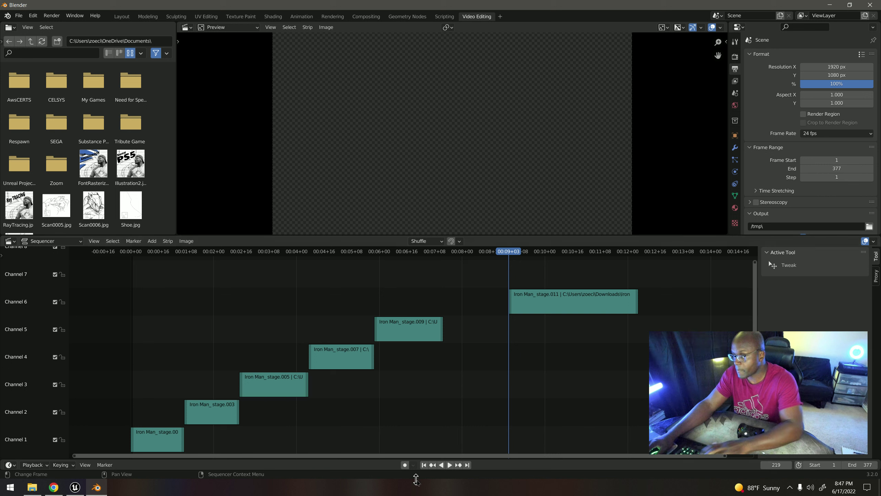
Step: Listen to the remaining channel 6 strip and move it to start directly after the channel 5 strip ends
left_click(450, 466)
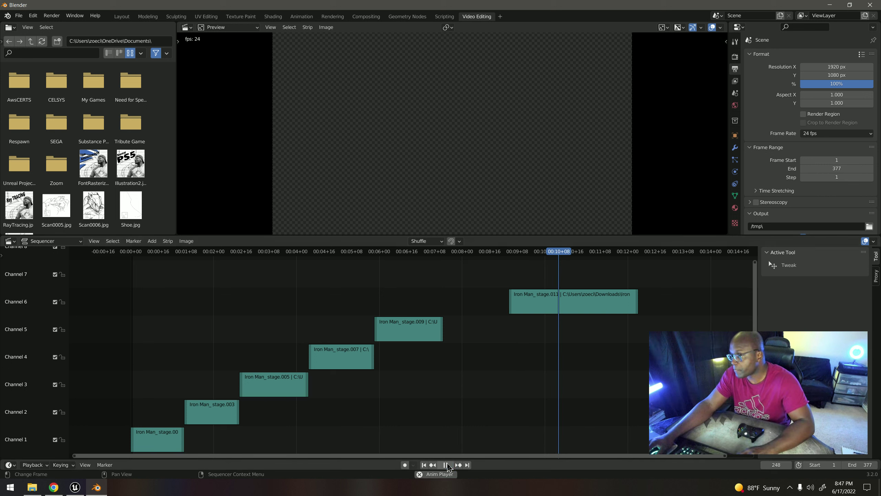
left_click(446, 465)
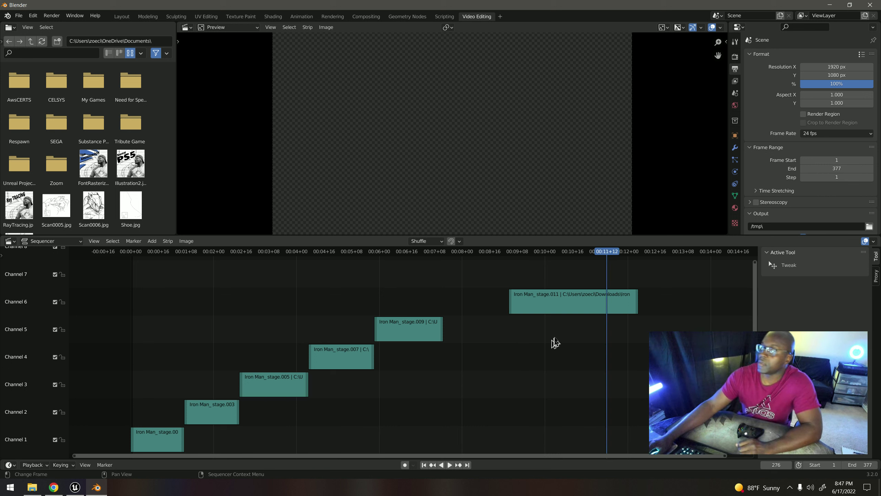
left_click_drag(563, 310, 495, 316)
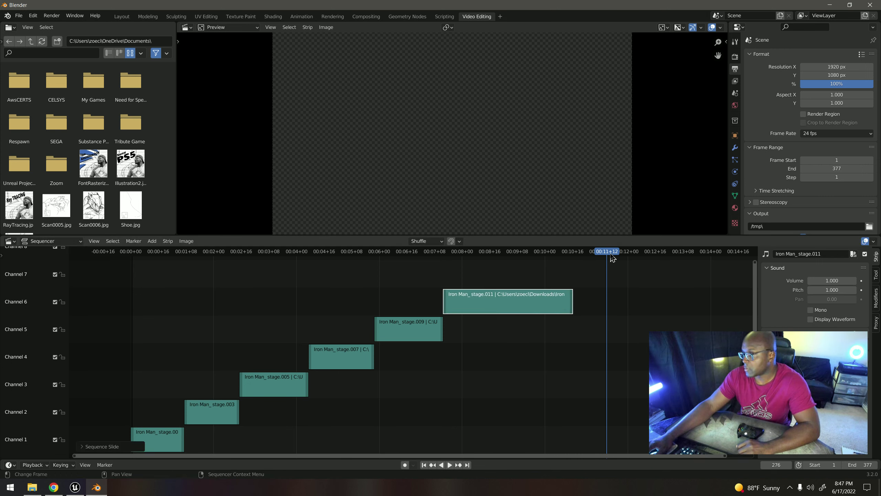
Step: Play the whole arranged sequence from 00:00+00 to check how the clips follow each other
left_click_drag(612, 257, 131, 257)
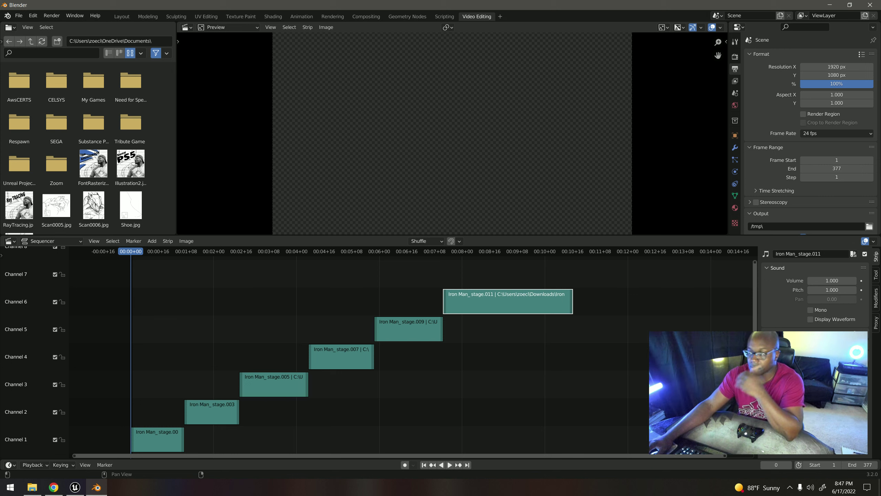
left_click(449, 464)
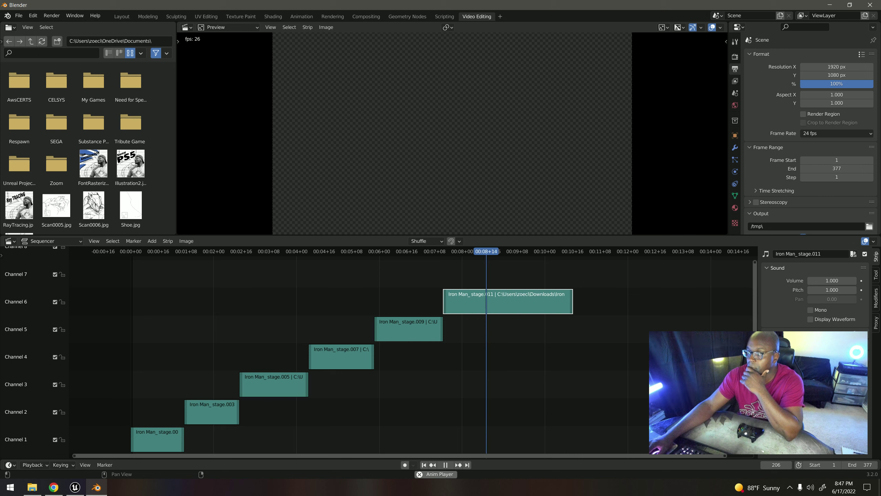
left_click(448, 466)
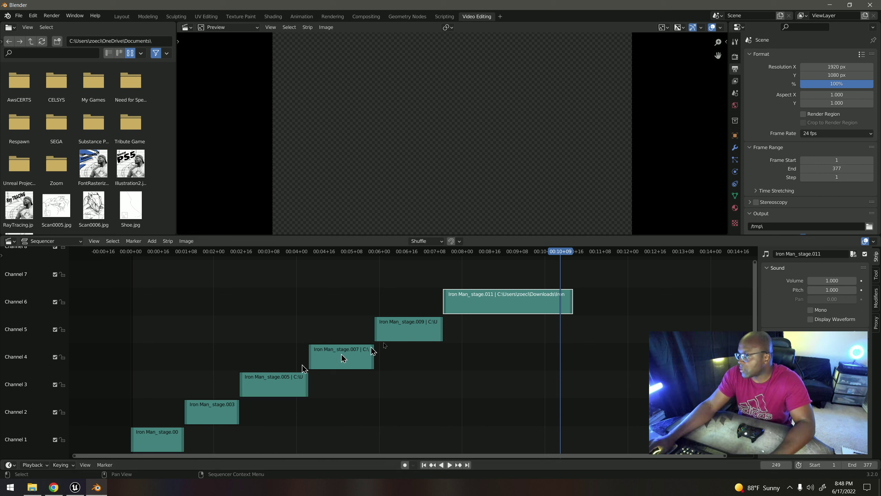
left_click(26, 17)
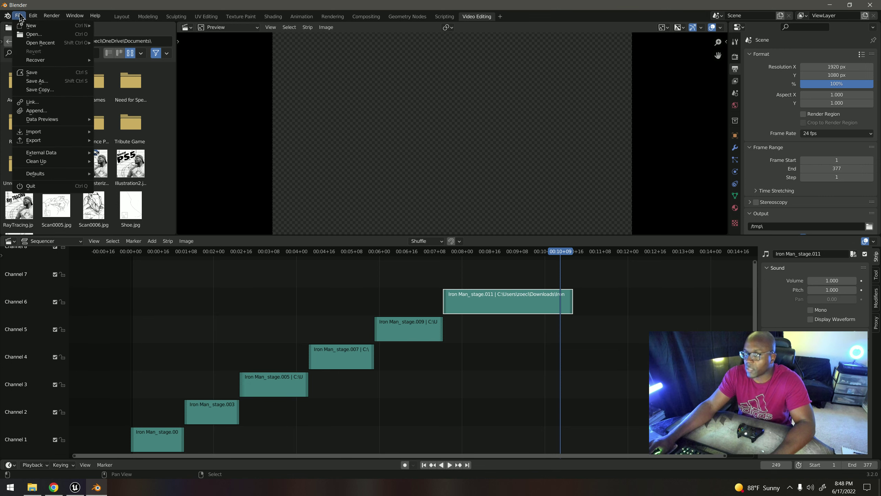
left_click(41, 79)
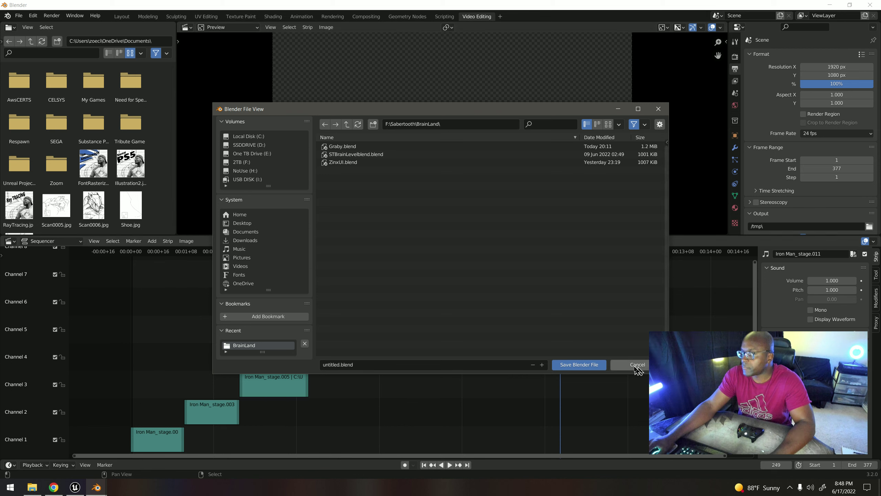
left_click(638, 366)
Step: Render the sequence's audio as a mixdown in the F:\Sabertooth\BrainLand folder, using the wav container with split channels enabled
left_click(15, 16)
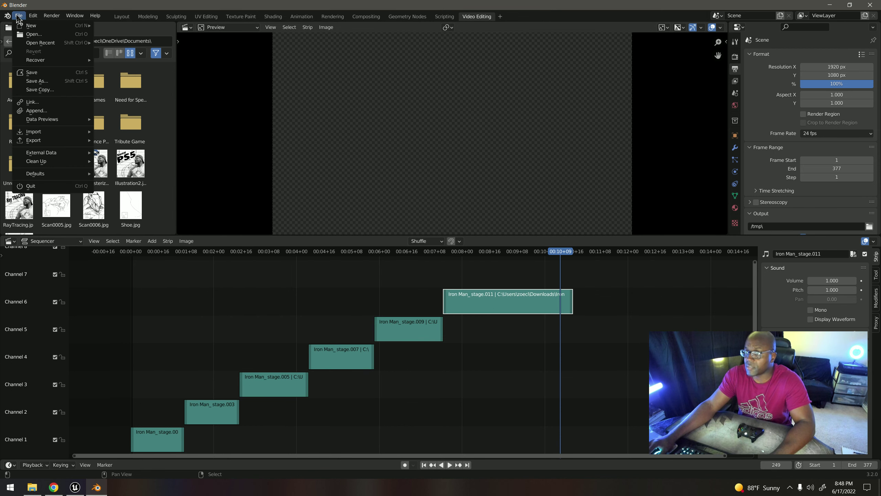
mouse_move(74, 141)
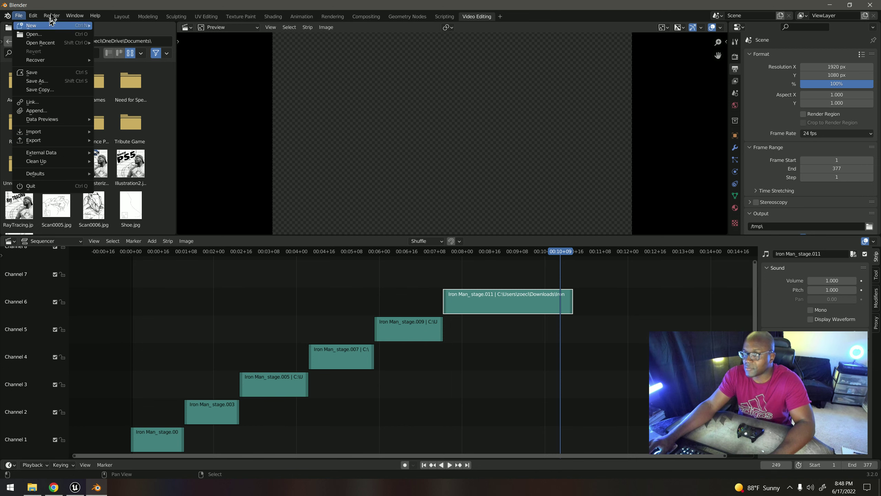
mouse_move(52, 15)
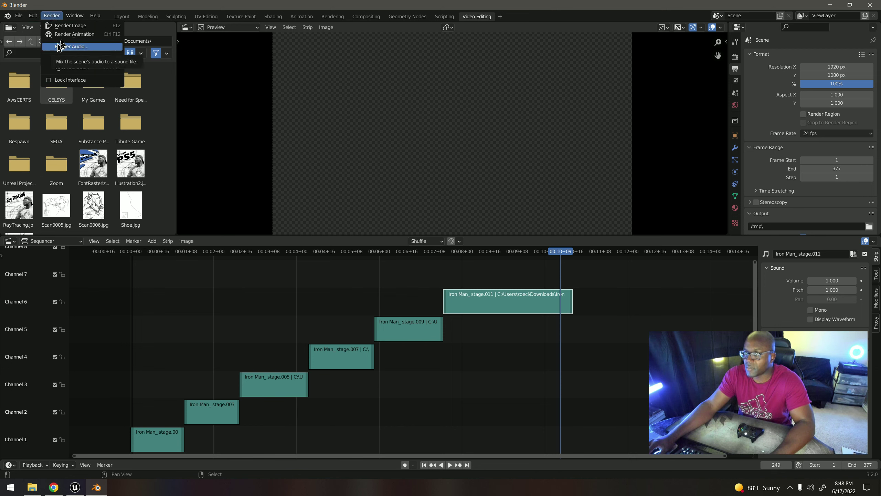
left_click(70, 46)
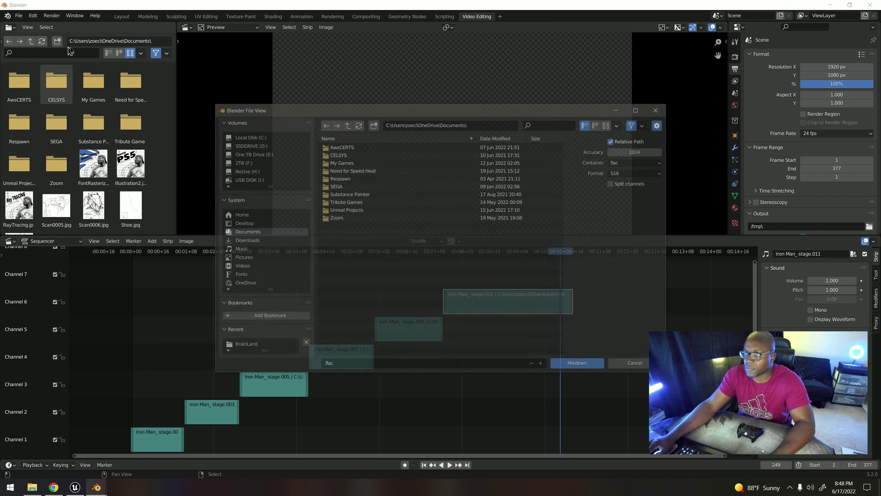
left_click(653, 163)
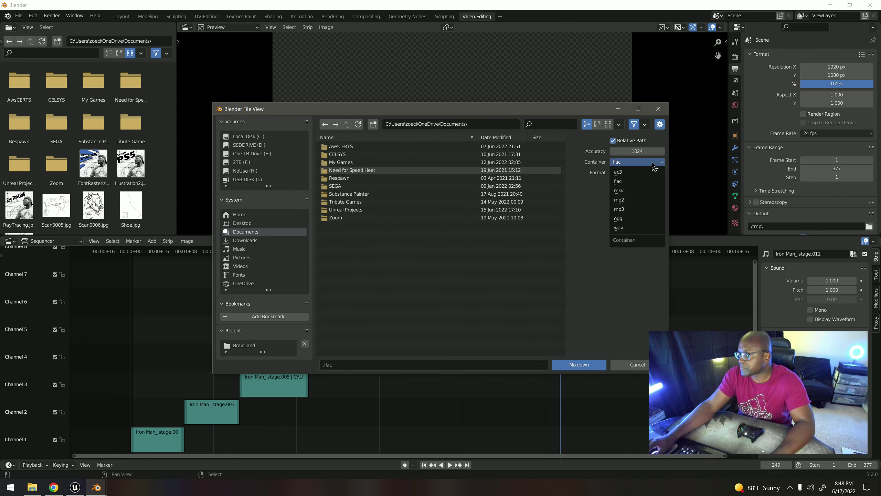
left_click(623, 229)
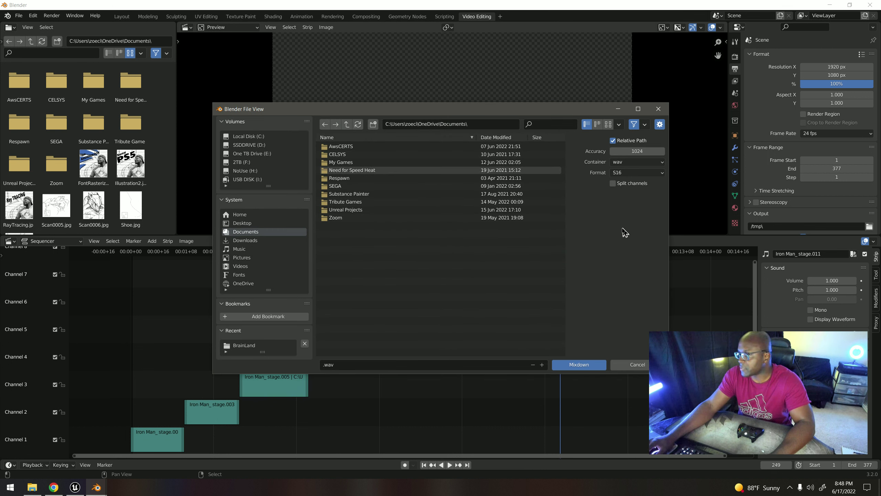
left_click(614, 183)
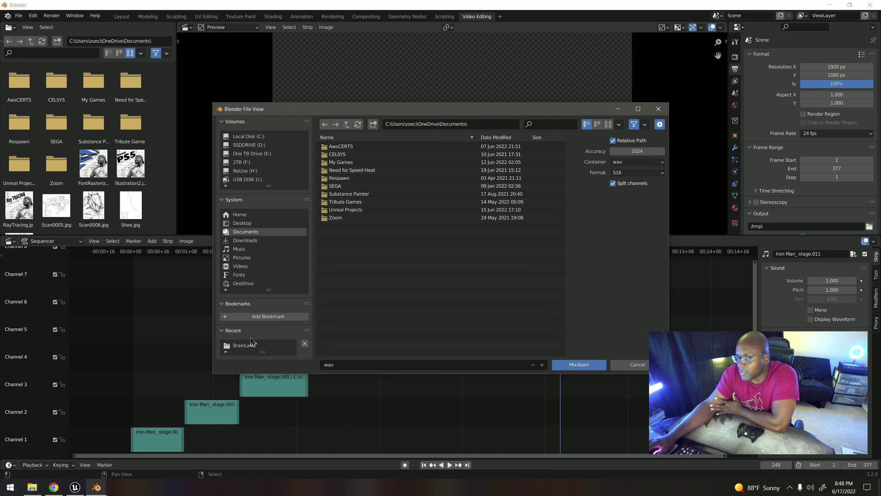
left_click(243, 346)
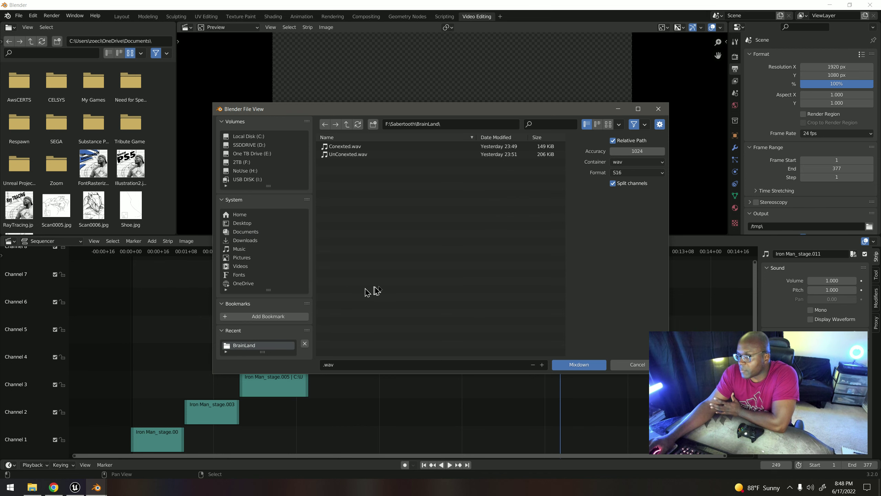
left_click(574, 365)
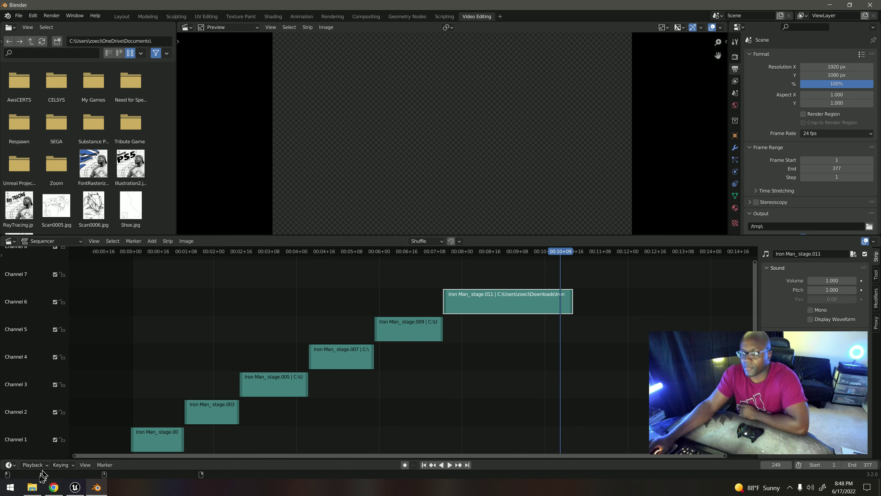
Step: Switch to File Explorer and open the BrainLand folder inside Sabertooth on the 2TB (F:) drive
mouse_move(28, 491)
left_click(33, 449)
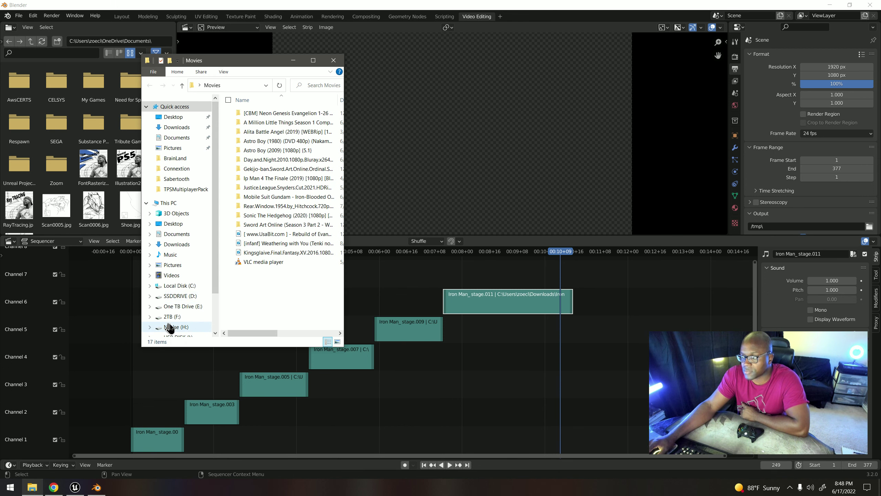
left_click(174, 317)
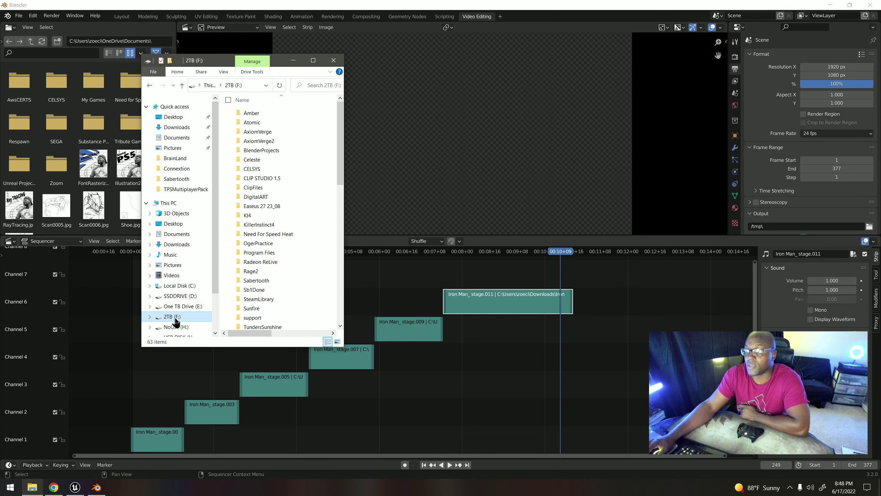
scroll(270, 256, "down", 3)
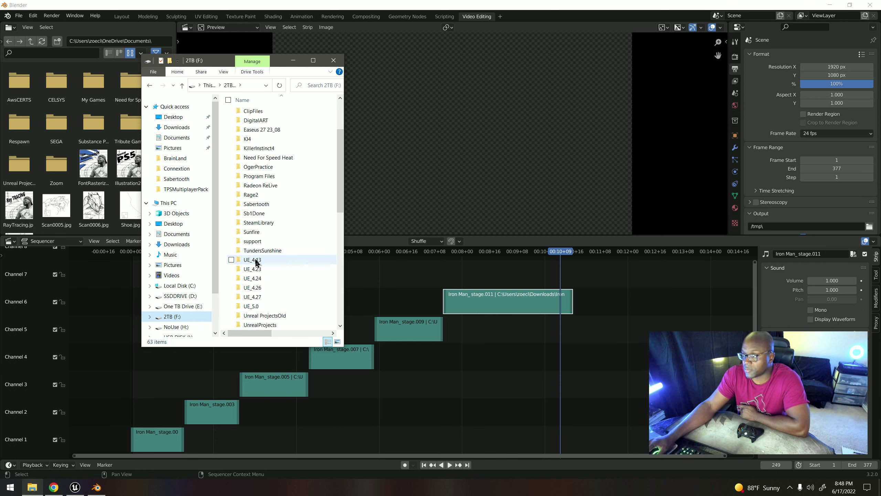
double_click(256, 204)
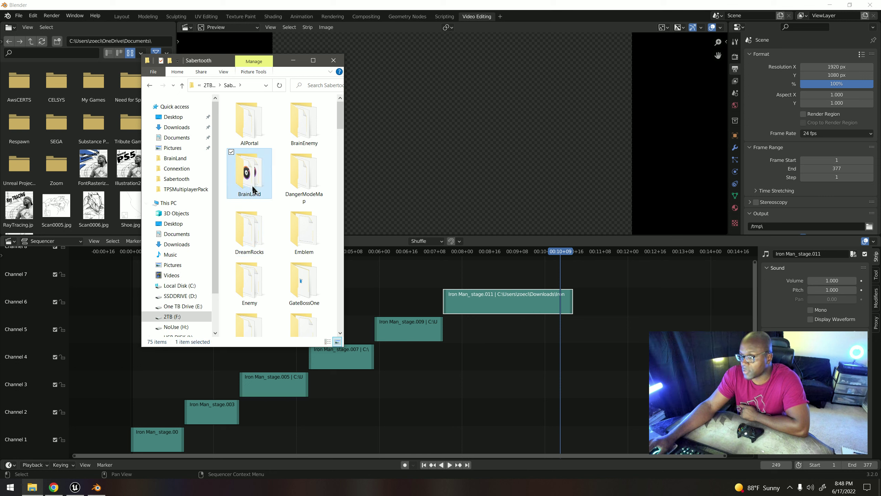
double_click(251, 190)
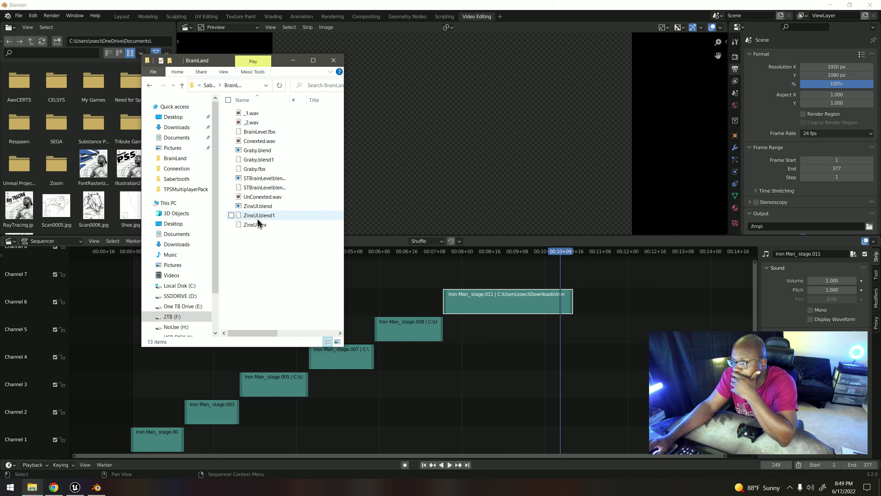
Step: Play the exported files _1.wav and _2.wav in turn to check them, closing the music player after each
double_click(254, 114)
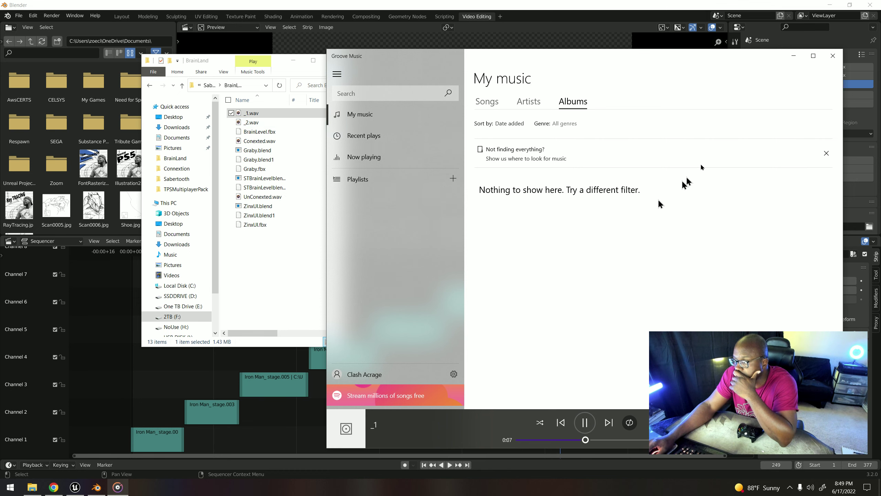
left_click(833, 57)
double_click(274, 123)
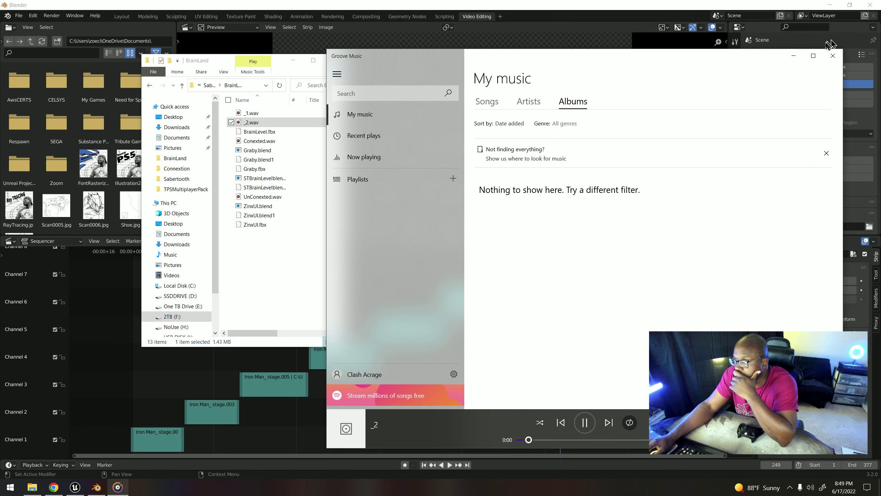
left_click(833, 56)
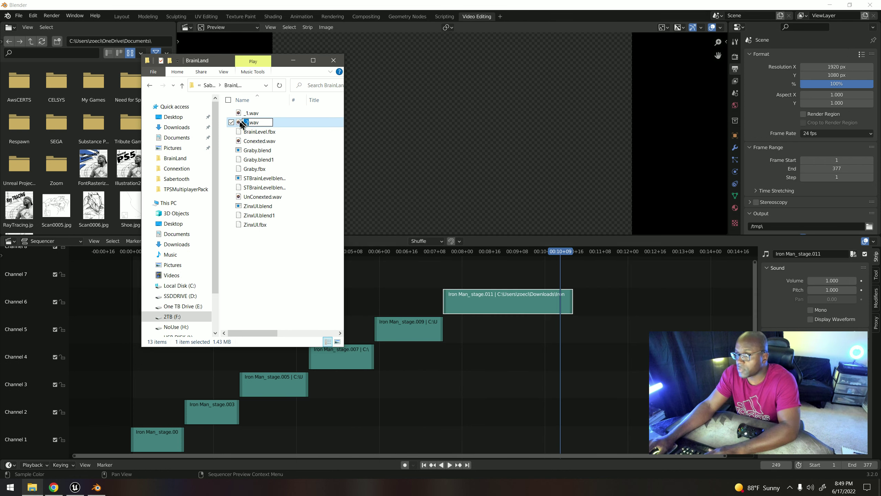
Step: Delete _2.wav and _1.wav from the BrainLand folder and close the File Explorer window
left_click_drag(258, 122, 242, 127)
key("Delete")
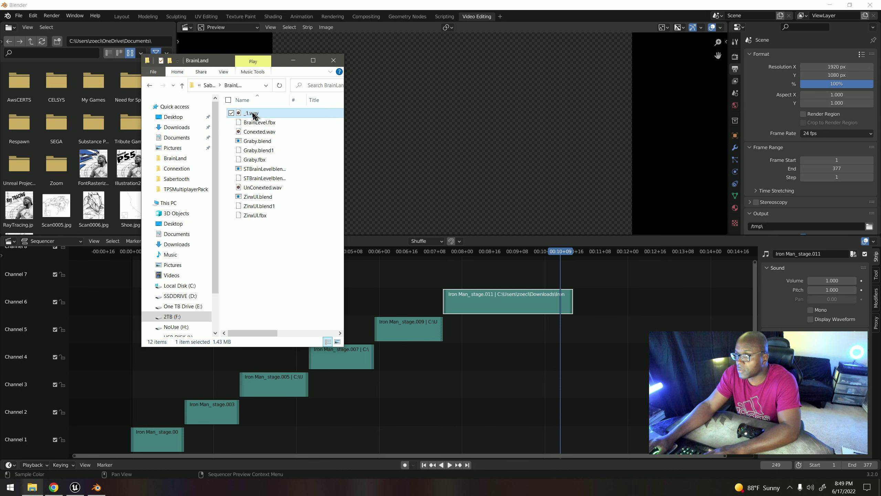
key("Delete")
left_click(334, 61)
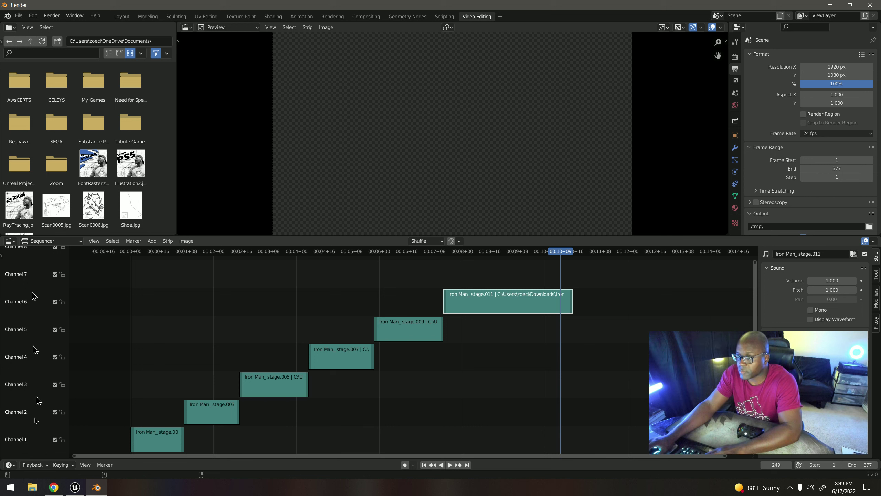
Step: Render the sequence's audio again as a wav mixdown in the BrainLand folder, with split channels turned off
left_click(58, 17)
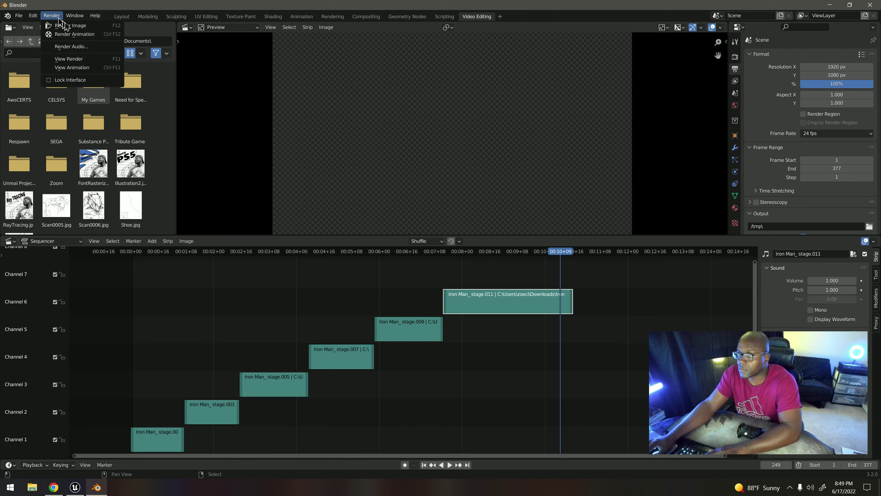
left_click(76, 51)
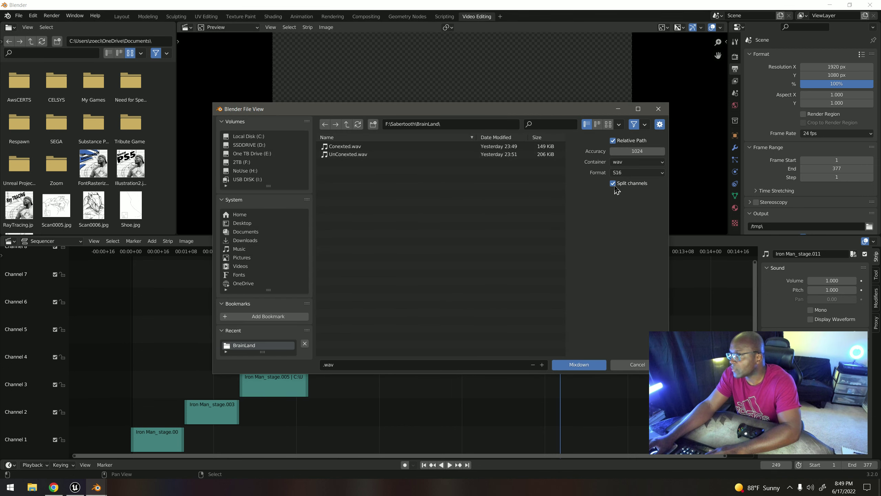
left_click(632, 174)
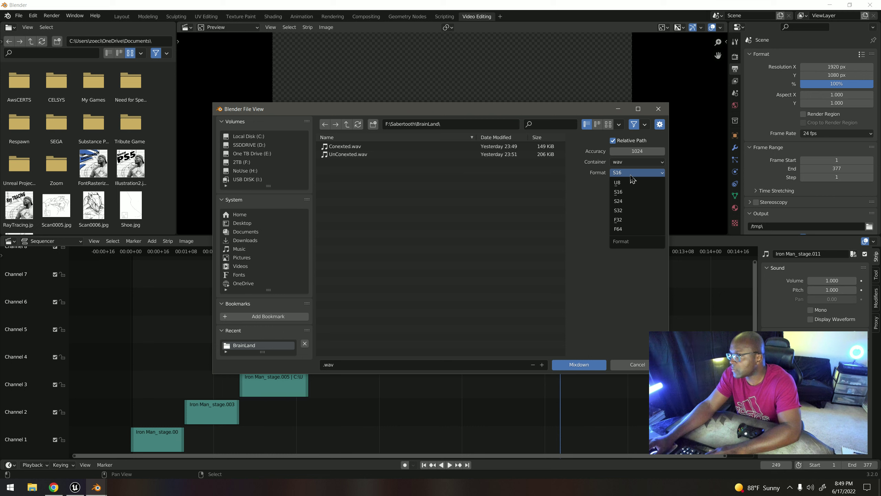
left_click(632, 179)
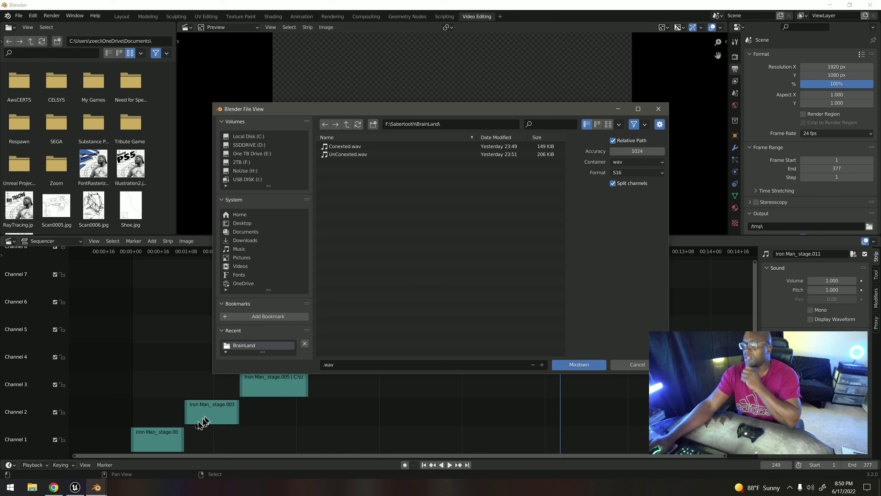
left_click(159, 439)
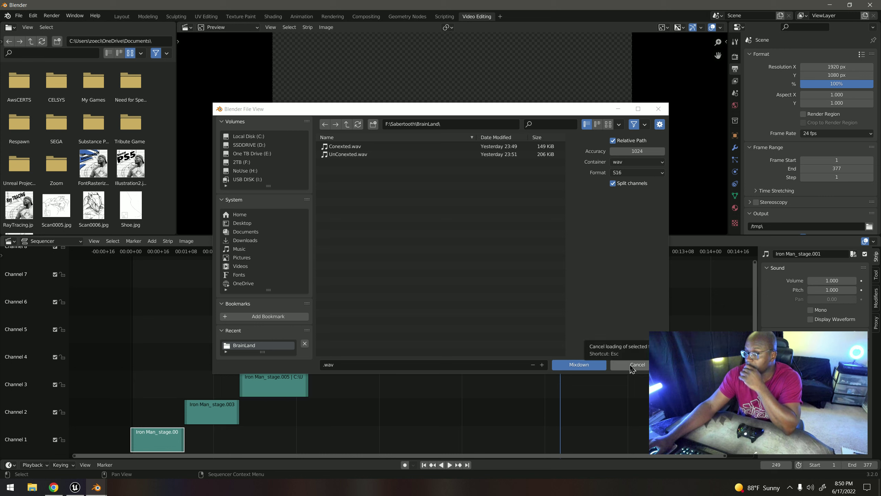
left_click(613, 183)
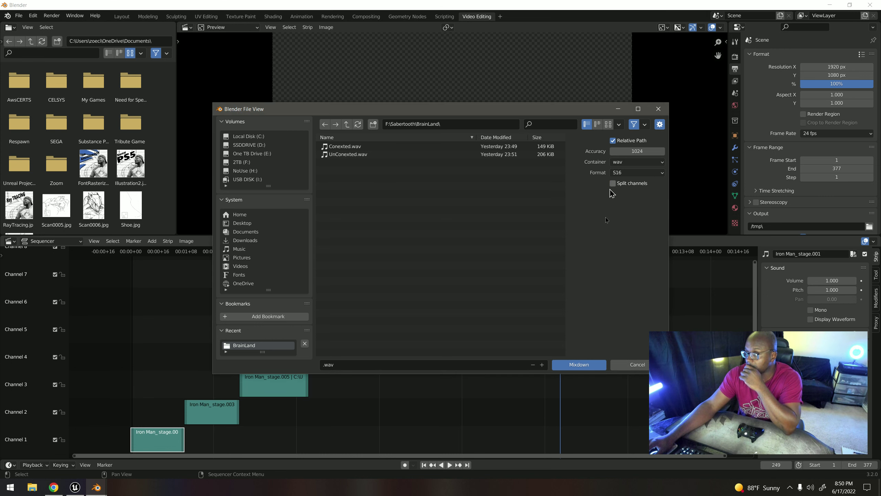
left_click(577, 365)
Step: Check the BrainLand folder inside Sabertooth on the 2TB (F:) drive for the new .wav file in File Explorer, and close the window
left_click(32, 488)
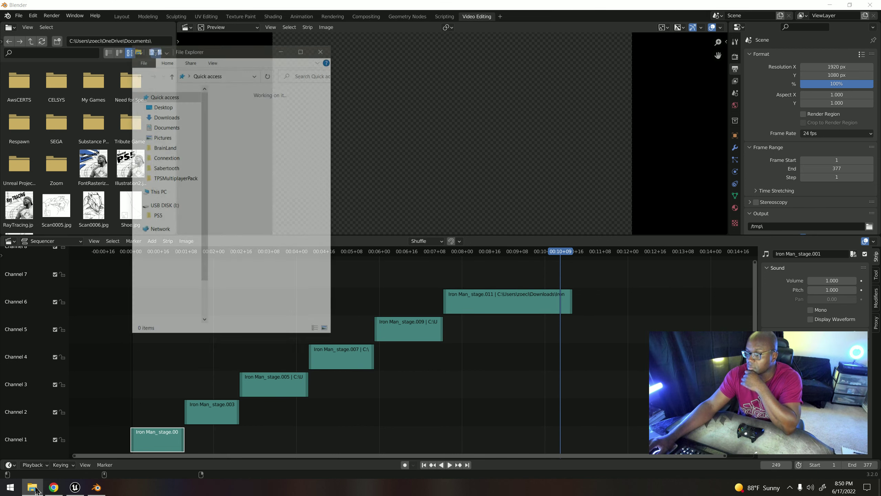
scroll(166, 294, "down", 1)
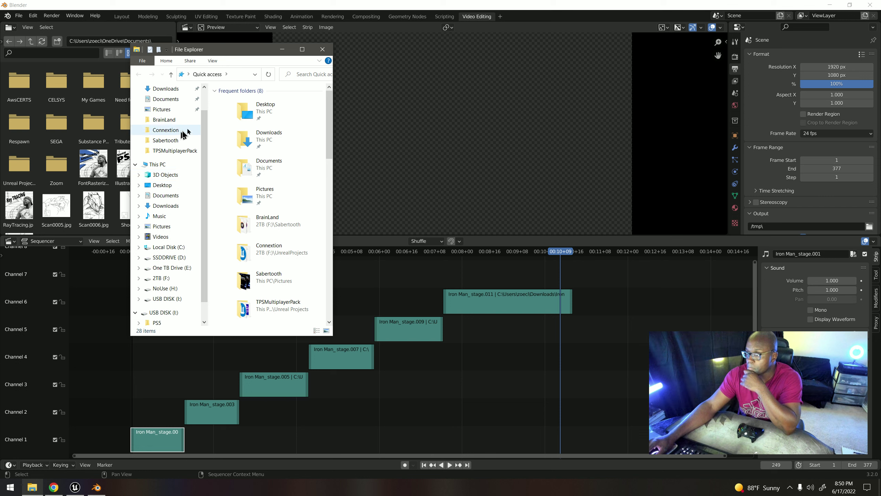
left_click(166, 300)
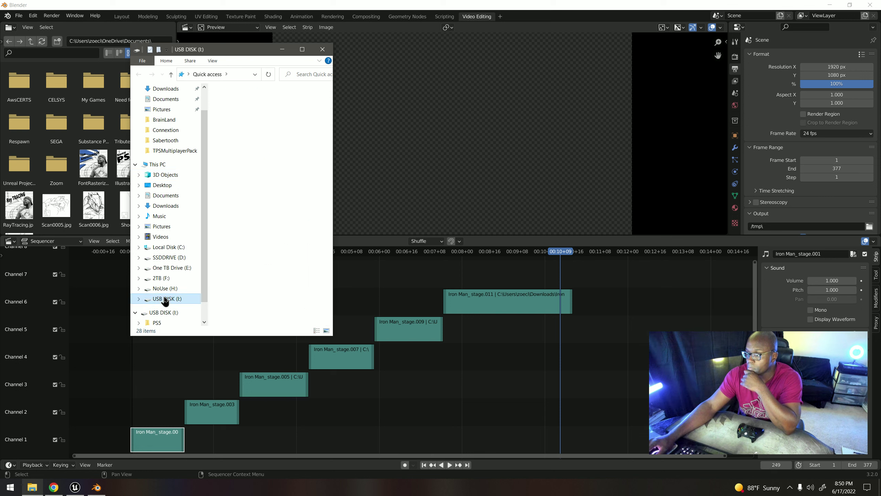
scroll(166, 310, "down", 1)
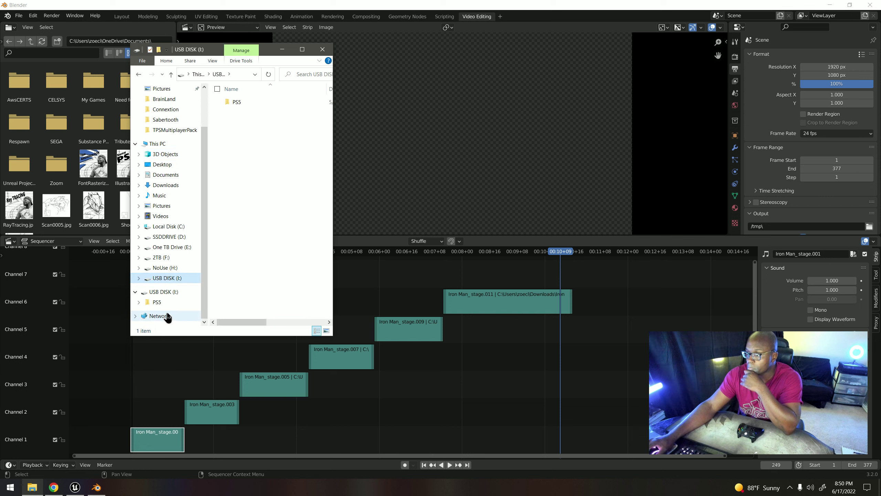
left_click(173, 248)
left_click(163, 257)
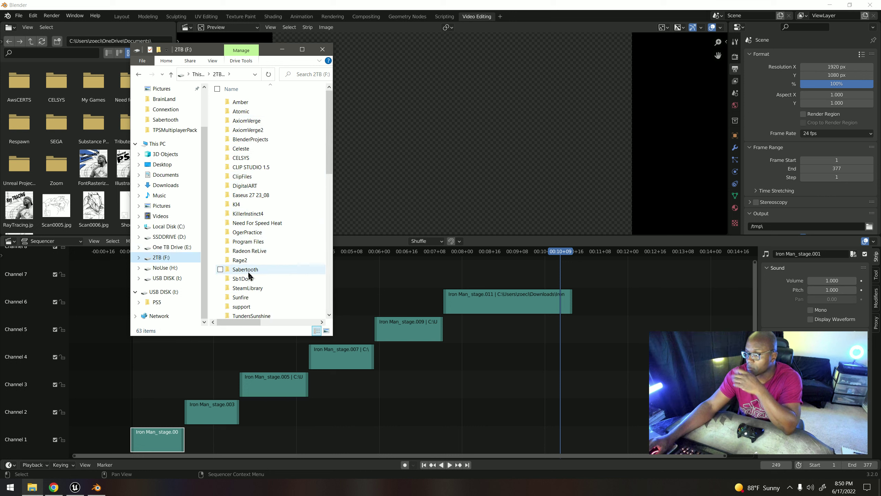
scroll(252, 272, "down", 1)
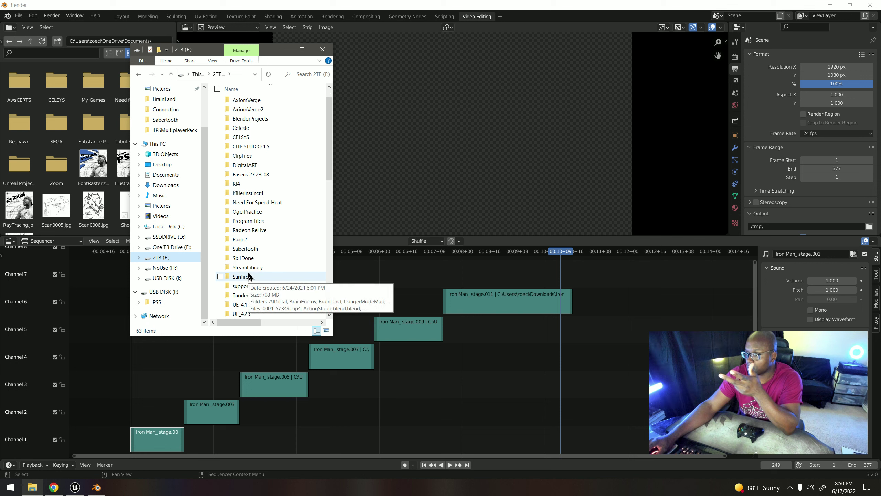
double_click(257, 249)
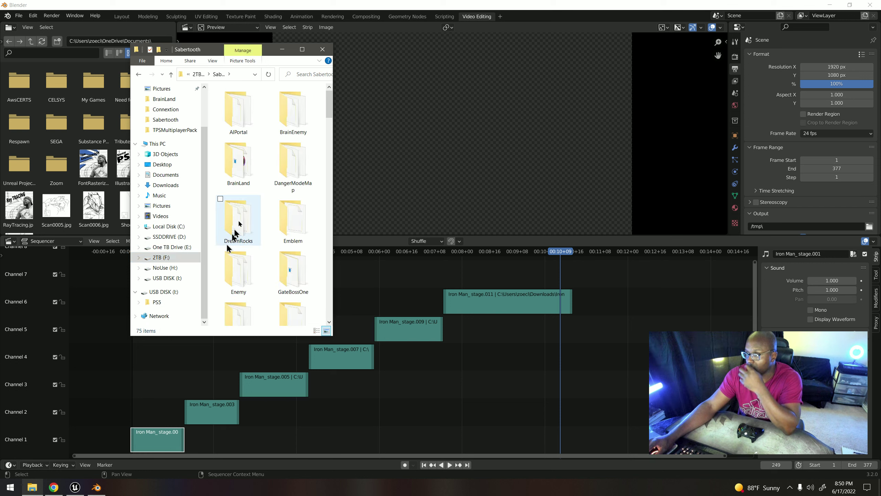
double_click(244, 178)
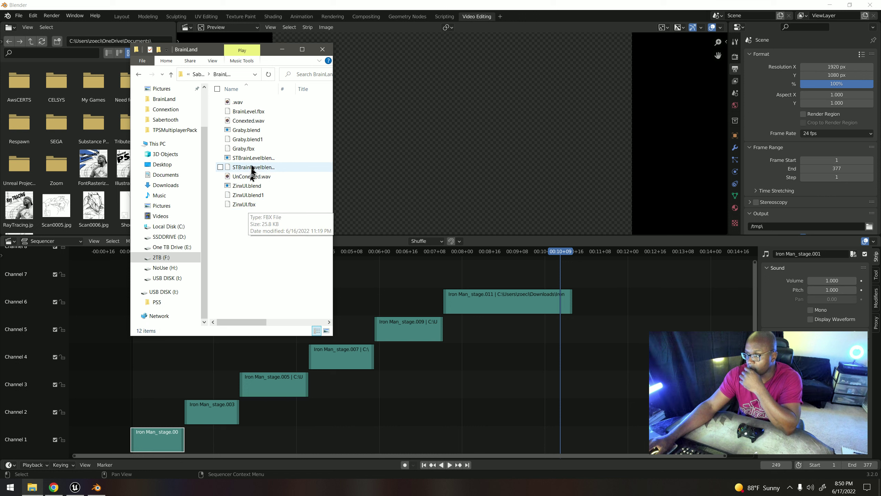
mouse_move(243, 163)
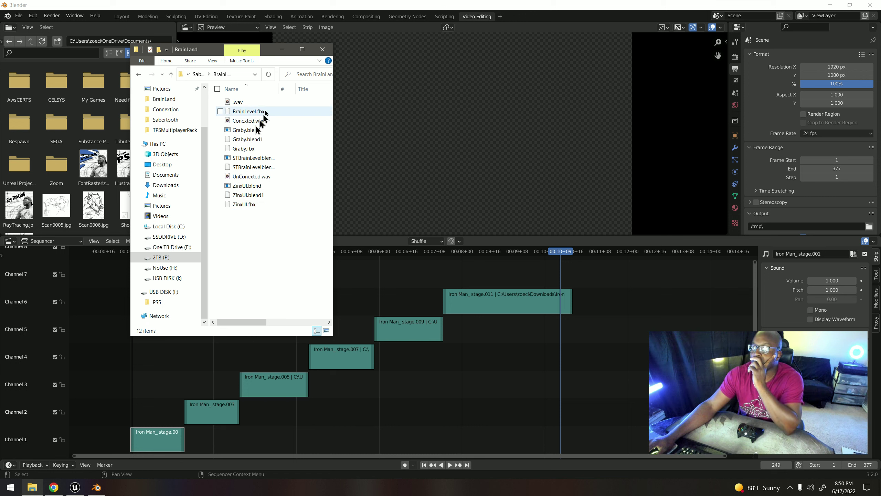
left_click(322, 49)
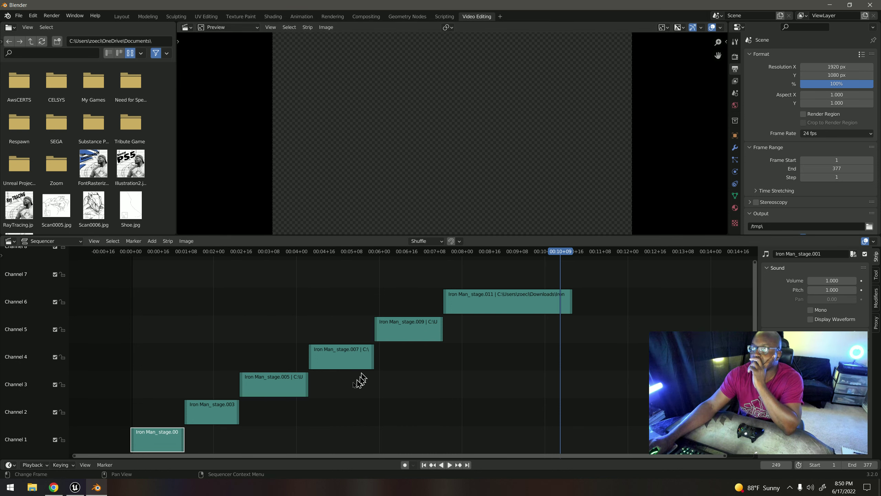
Step: Delete the Iron Man_ stage audio strips in channels 6, 5, 4, 3 and 2, keeping only the channel 1 clip
left_click(473, 308)
key("Delete")
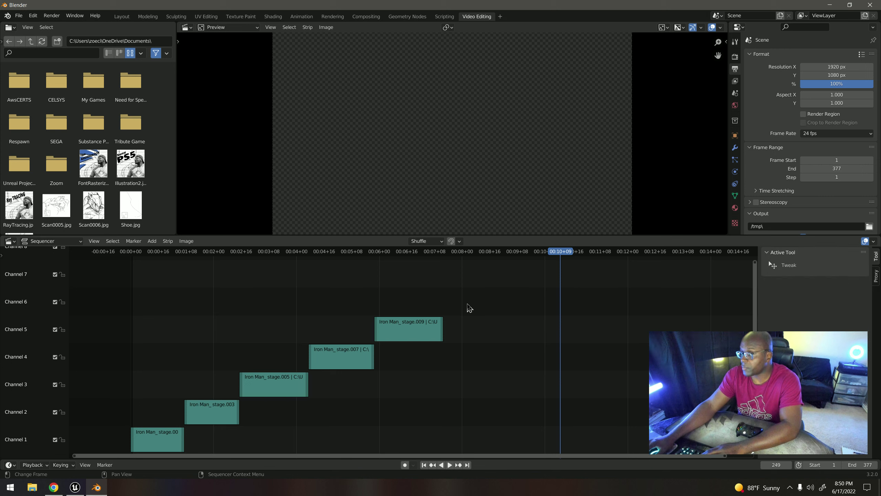
left_click(399, 330)
key("Delete")
left_click(331, 357)
key("Delete")
left_click(252, 396)
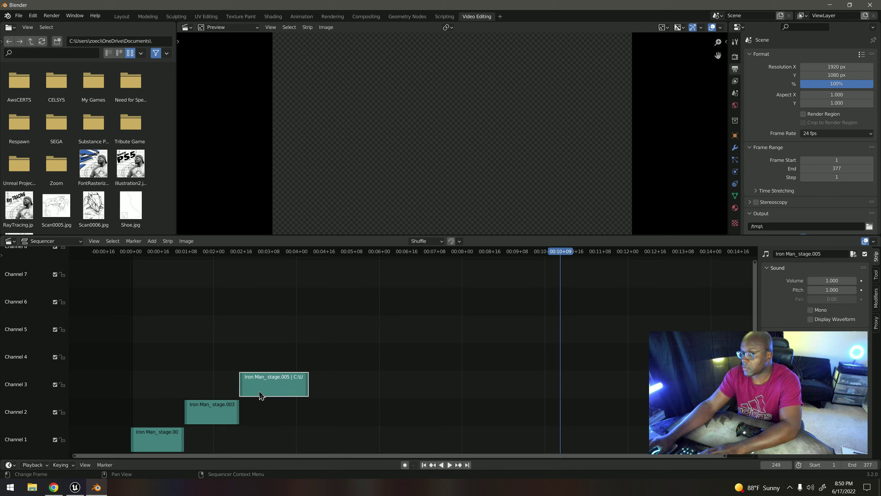
key("Delete")
left_click(224, 409)
key("Delete")
Step: Set the sequence's end frame to 30 to match the end of the channel 1 clip
scroll(416, 400, "down", 3)
scroll(442, 394, "down", 3)
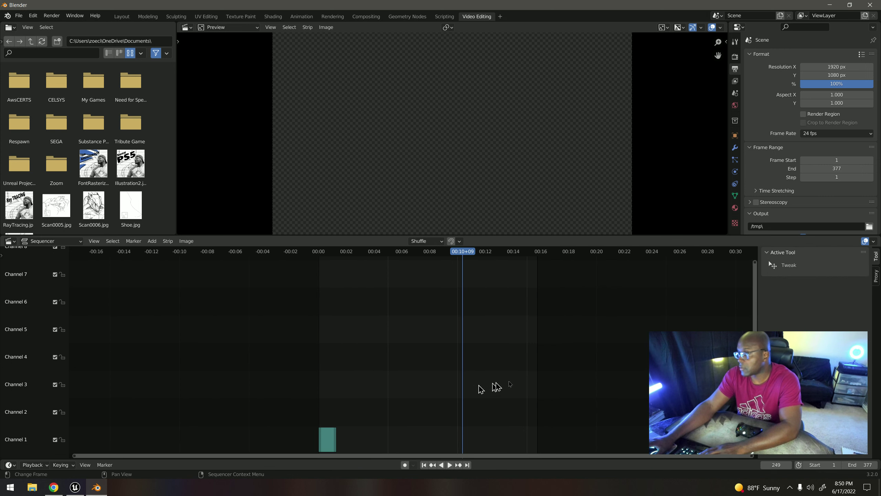
left_click_drag(868, 466, 788, 465)
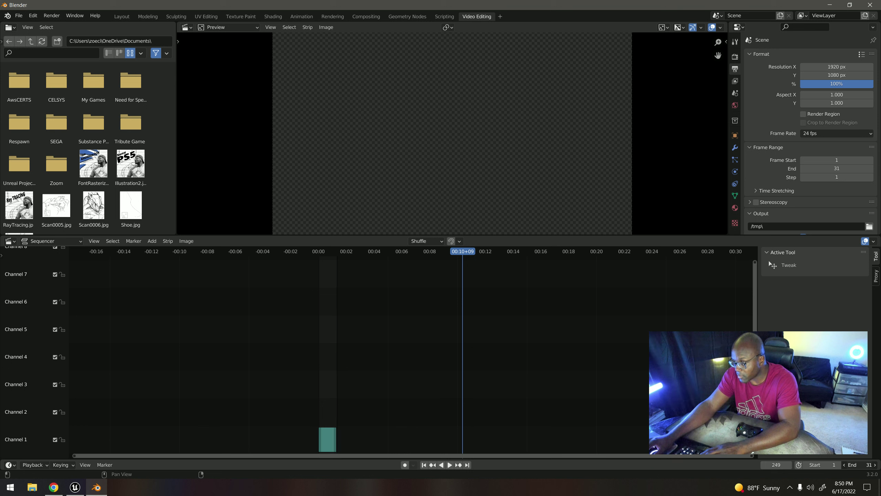
left_click_drag(860, 466, 693, 368)
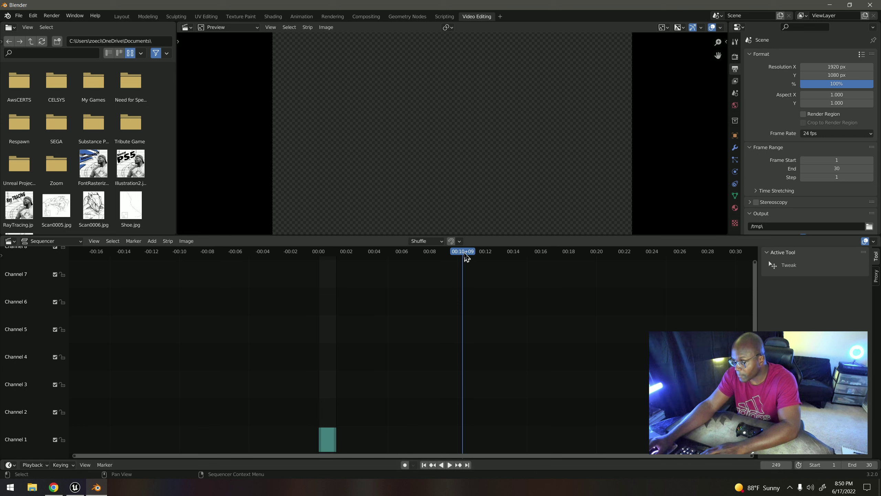
Step: Move the playhead to frame 0, play the channel 1 clip to hear it, and stop playback
left_click_drag(467, 257, 318, 259)
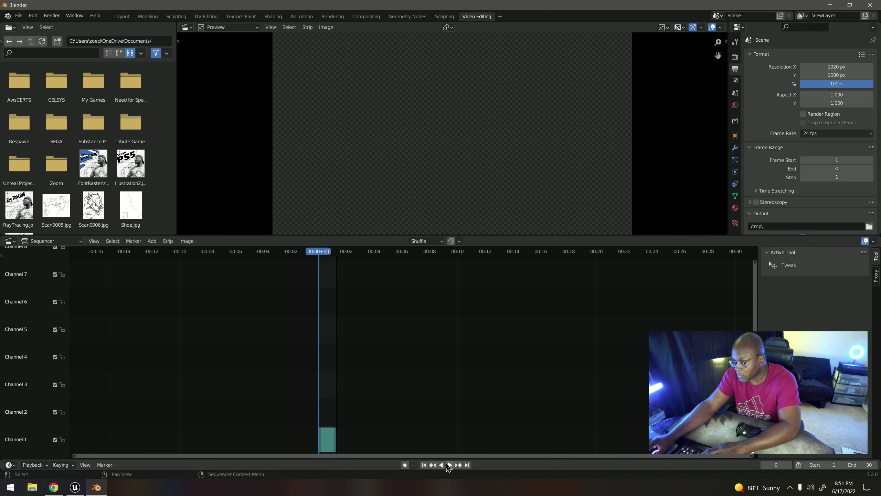
left_click(449, 465)
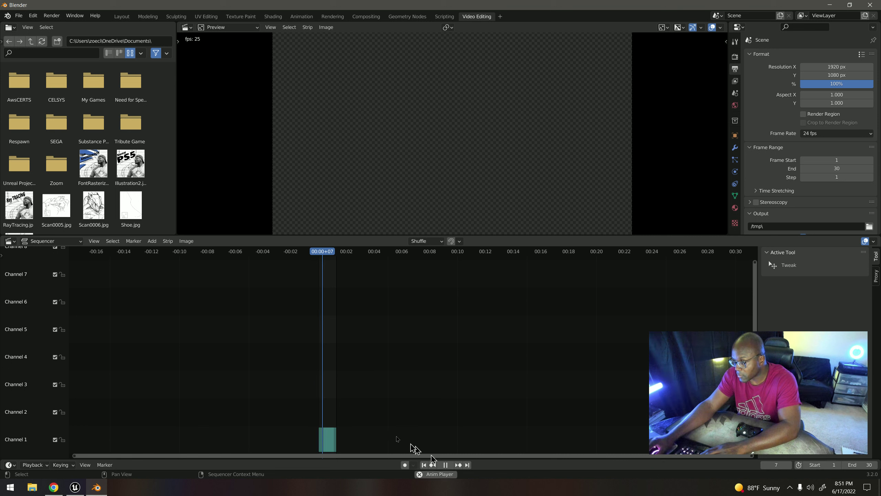
left_click(446, 465)
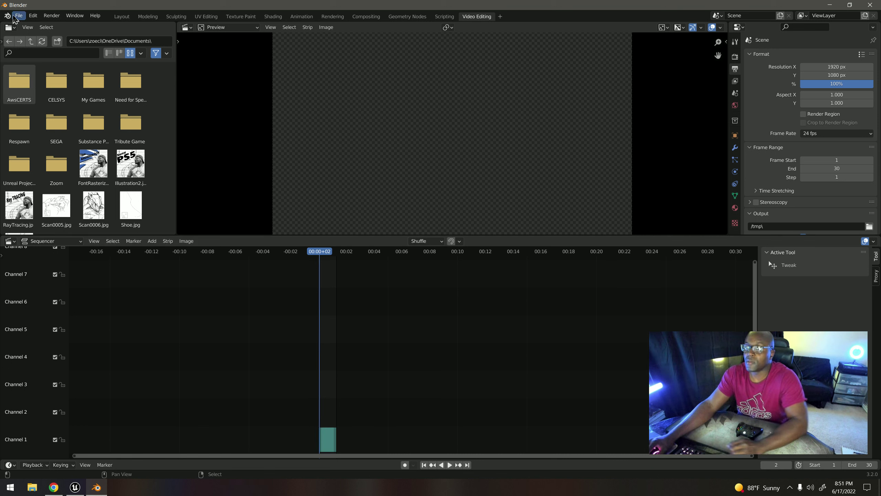
Step: Open the audio render dialog for exporting the clip to the BrainLand folder
left_click(51, 15)
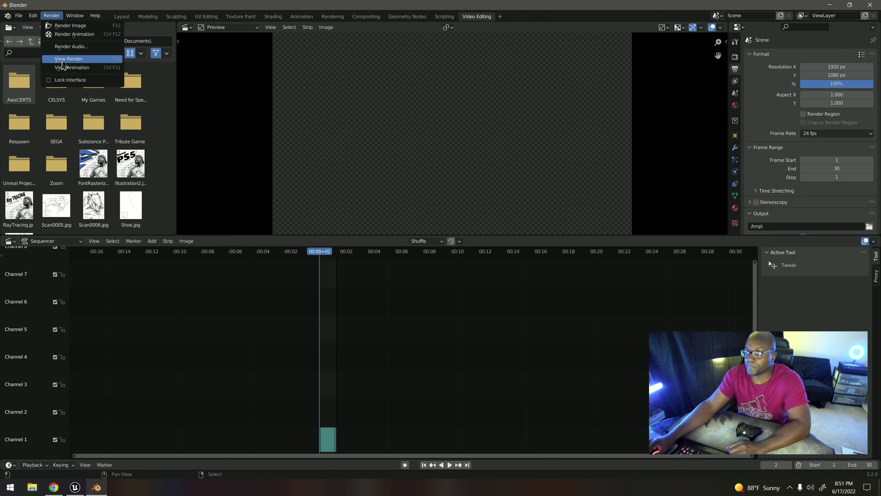
left_click(83, 50)
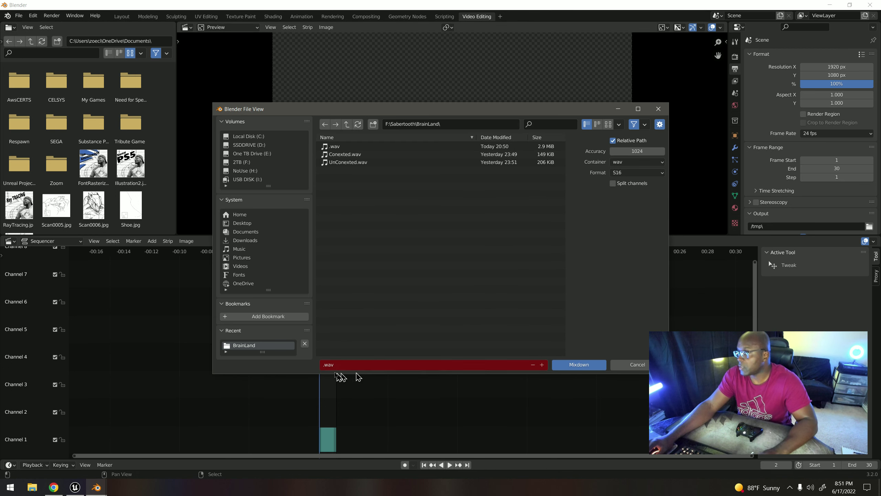
key("Home")
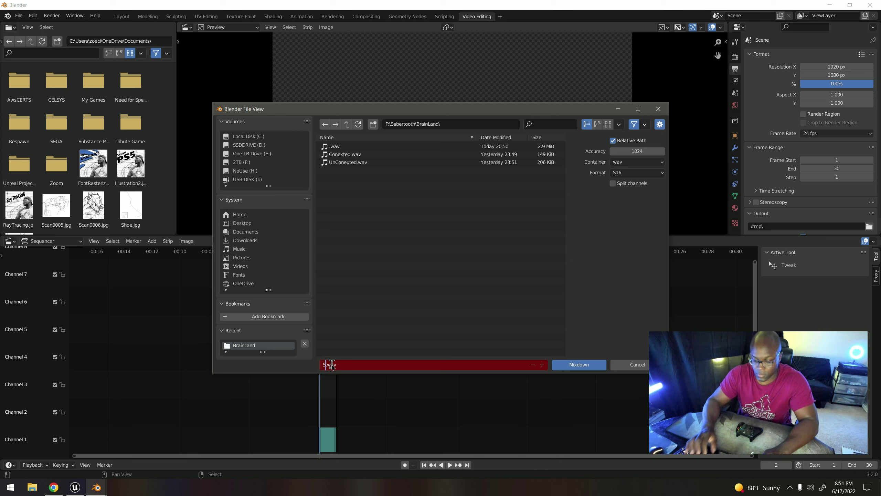
type("StageOneCal")
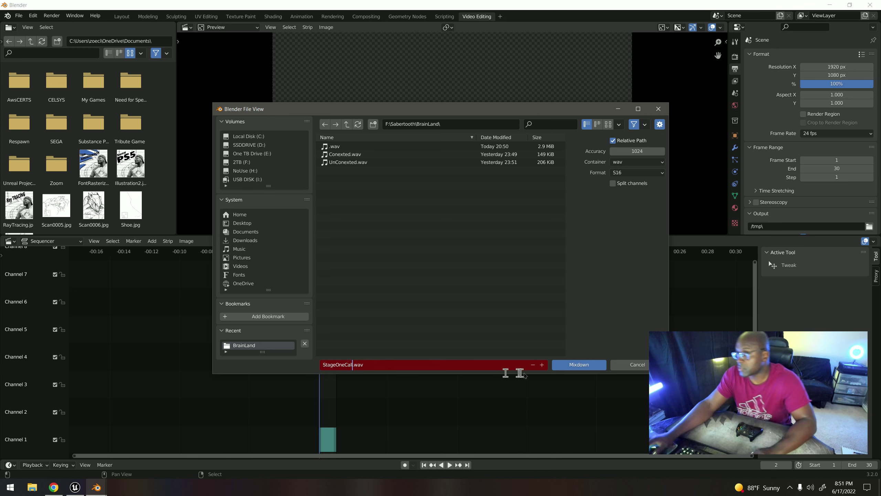
left_click(373, 147)
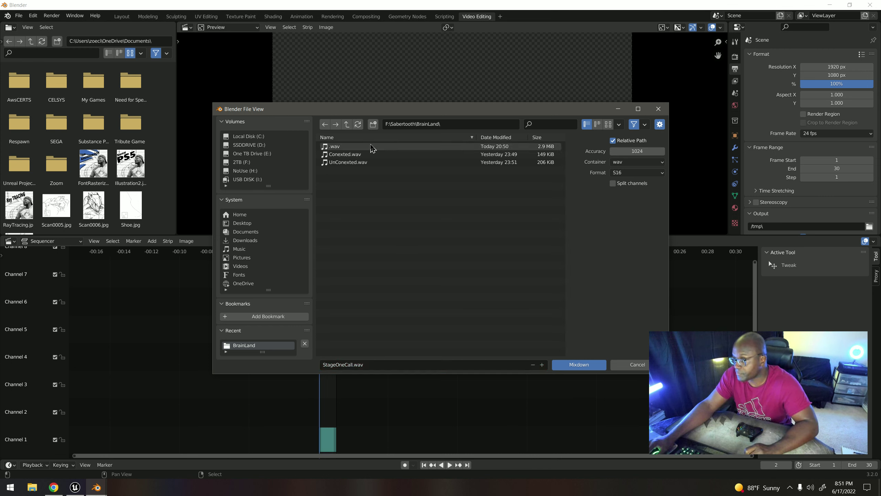
Step: Name the mixdown StageOneCallwav.wav, without a leading dot, and export it to the BrainLand folder
left_click(373, 146)
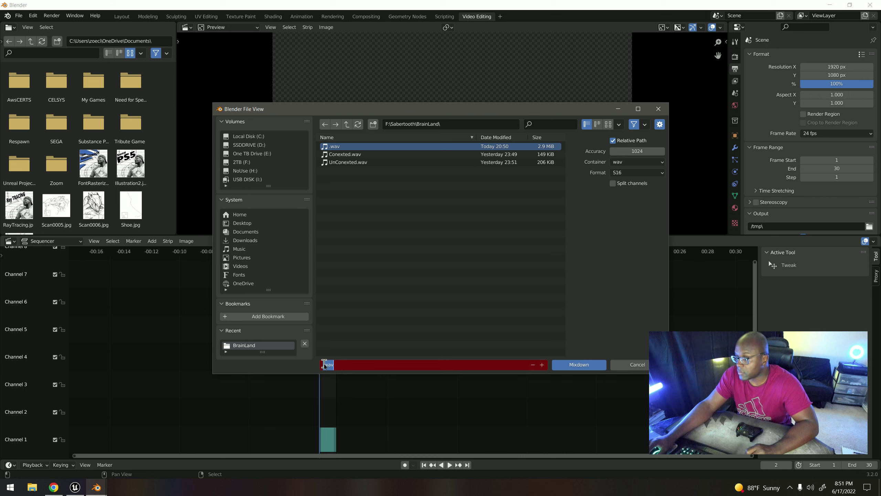
type("S")
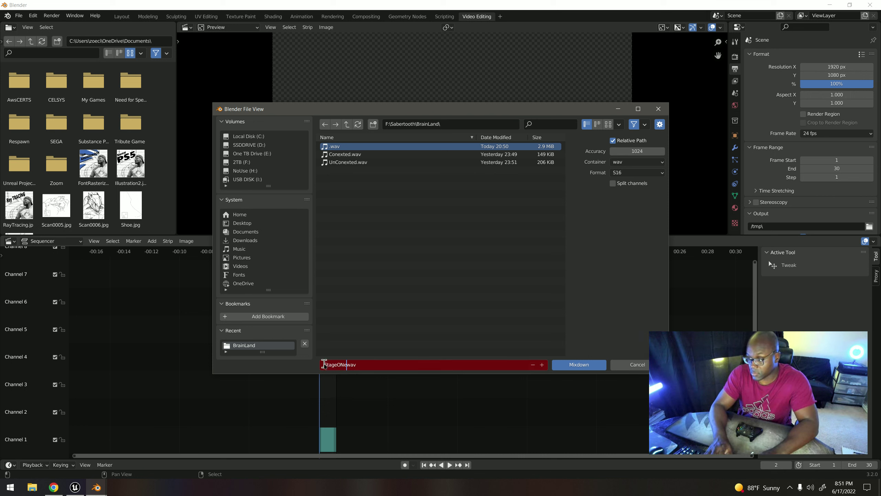
type("tageOneCal")
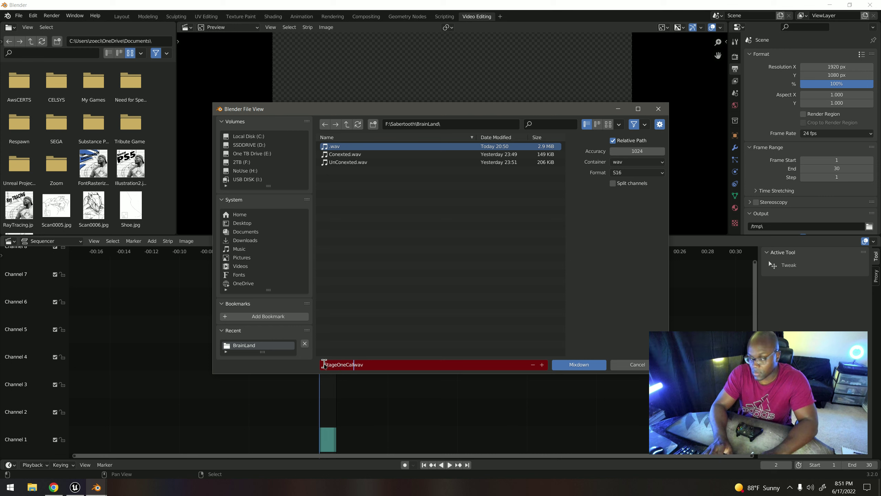
type("l")
left_click(572, 367)
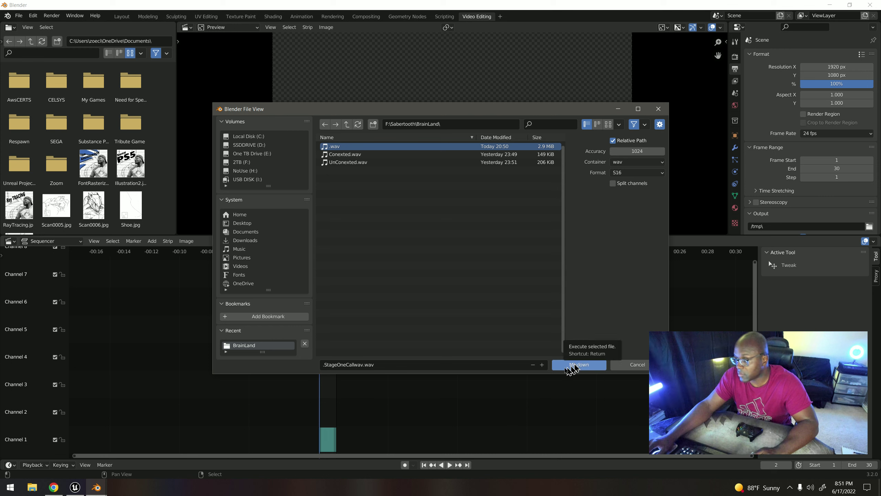
left_click(328, 367)
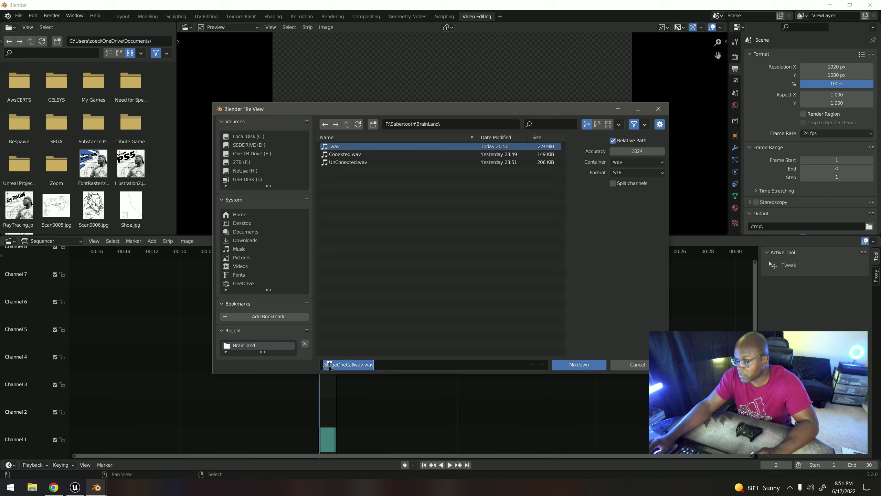
left_click(328, 366)
key("BackSpace")
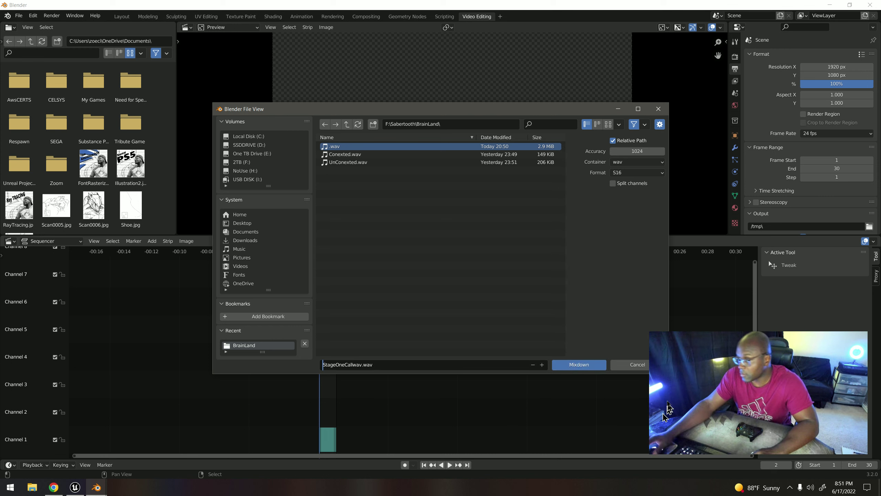
left_click(590, 368)
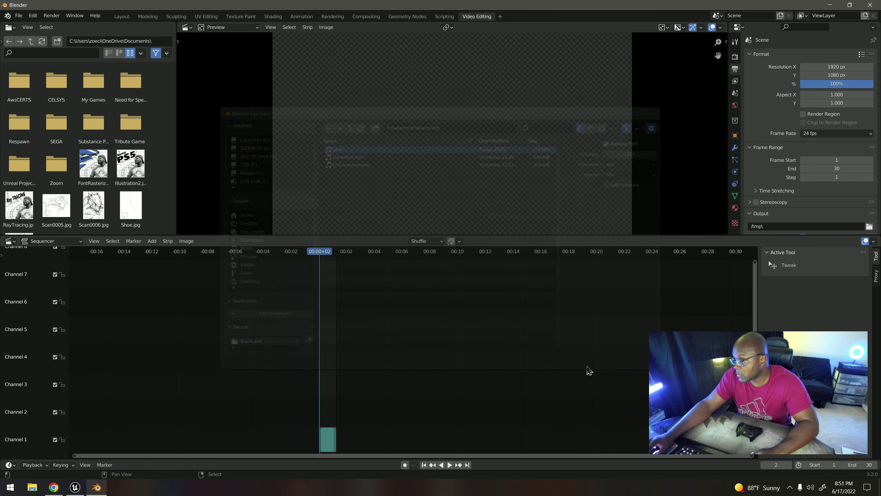
Step: Switch to the Unreal Editor's Stage_1 level and open the FPPTemplate Audio folder in the Content Browser
left_click(74, 490)
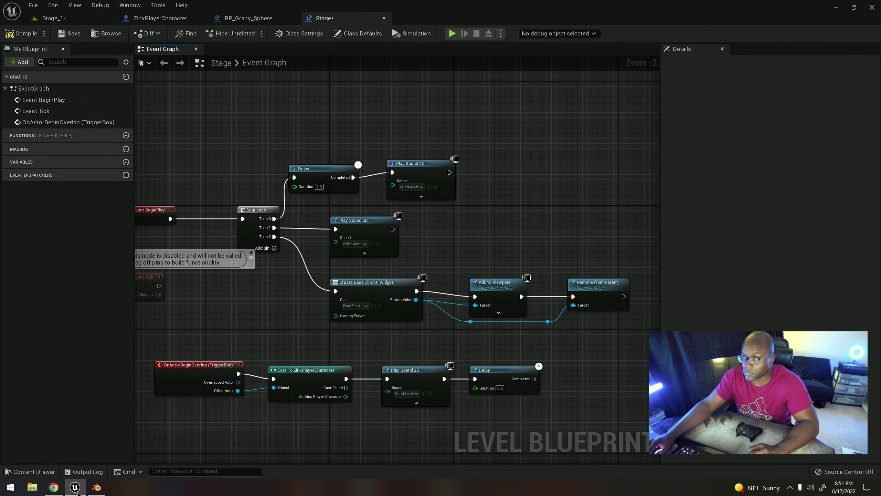
left_click(70, 19)
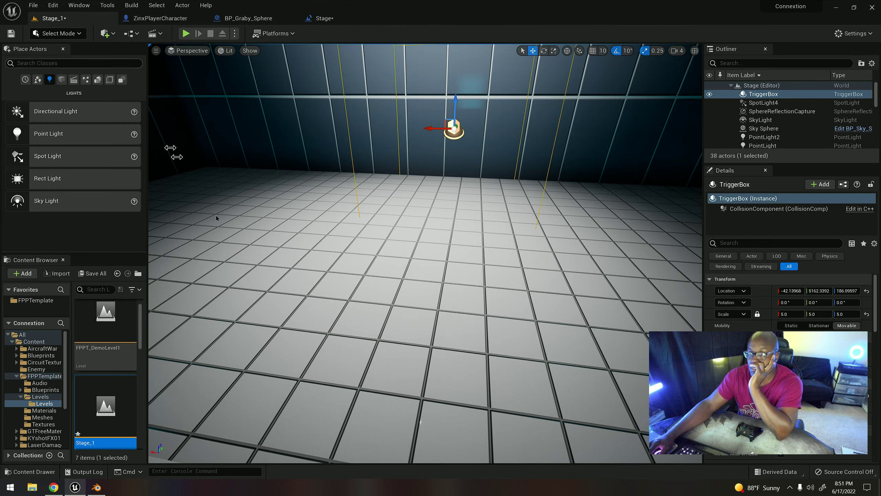
left_click(35, 382)
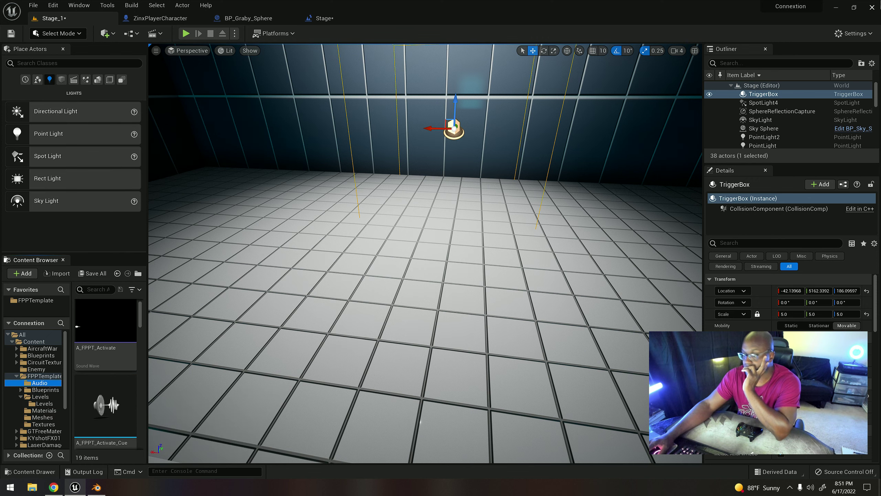
Step: Shrink the Unreal Editor window, minimize Blender, and open File Explorer with the Unreal window moved beside it
left_click(854, 7)
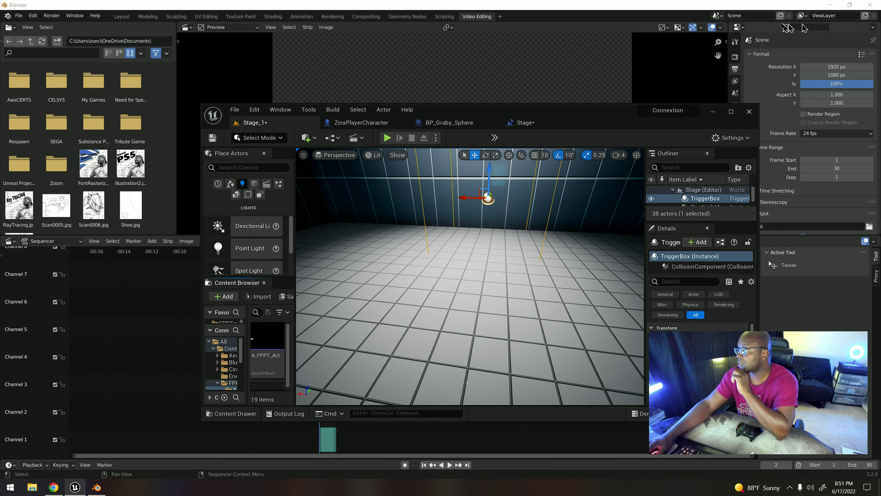
left_click(830, 5)
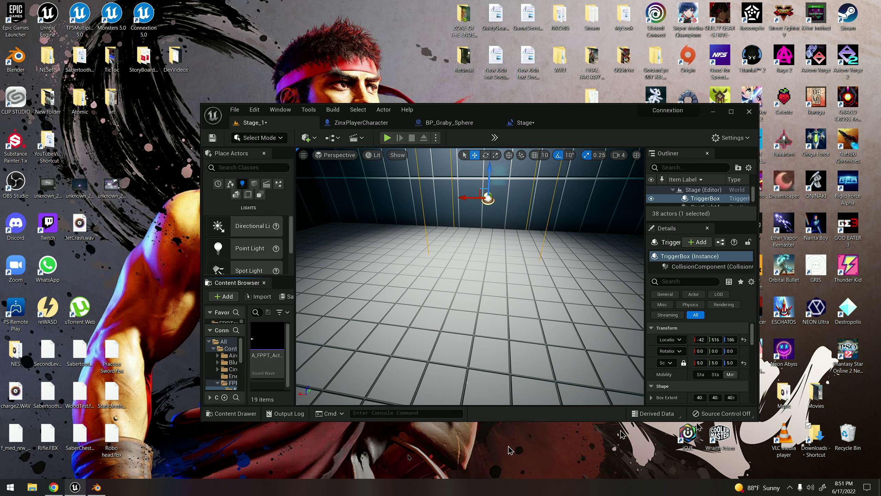
left_click(32, 487)
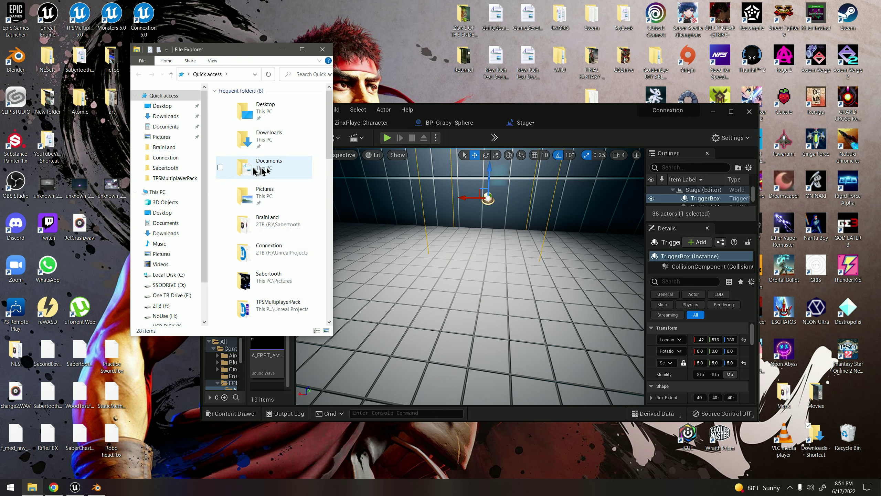
left_click_drag(424, 125, 524, 72)
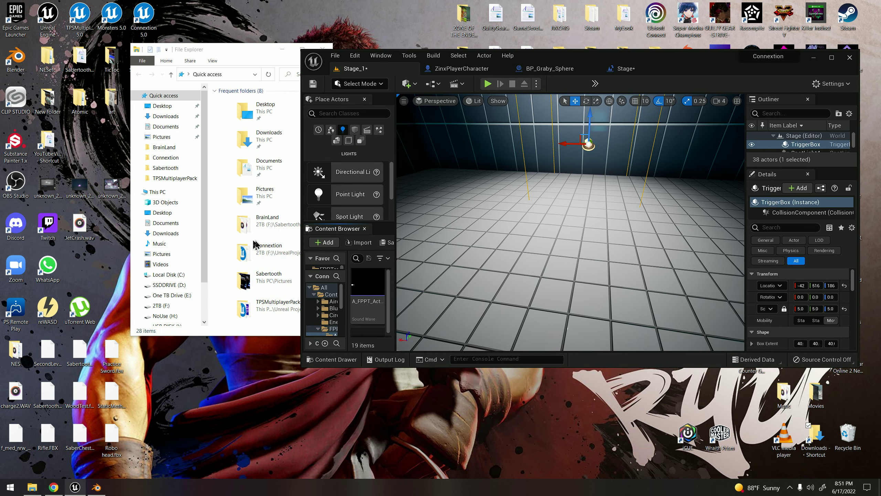
Step: Import StageOneCallwav.wav from the 2TB (F:) drive's Sabertooth\BrainLand folder into the Unreal project's Audio folder
left_click(161, 306)
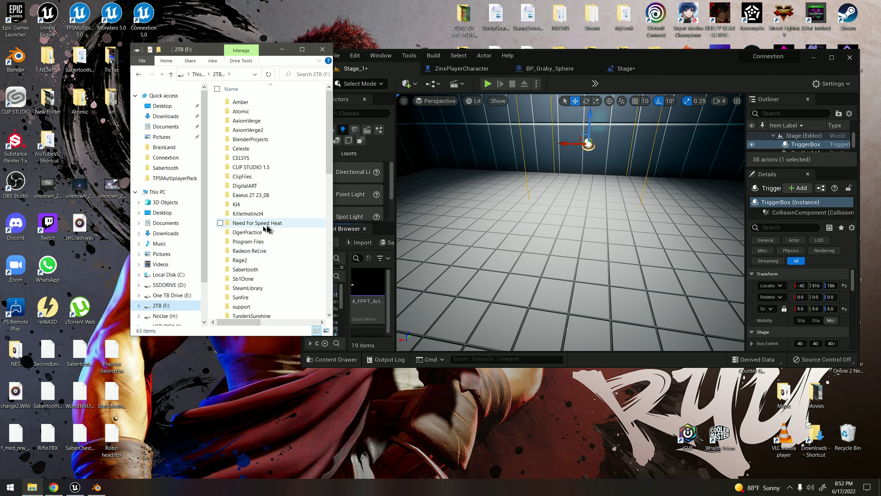
double_click(245, 269)
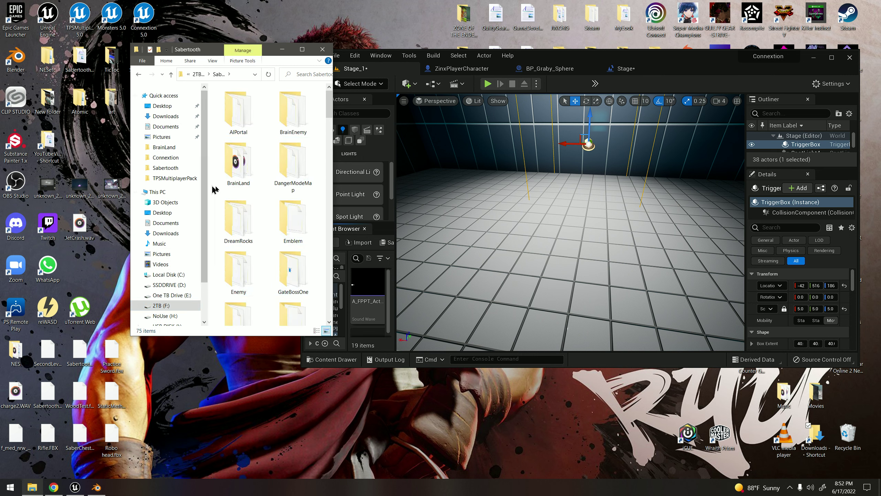
double_click(244, 175)
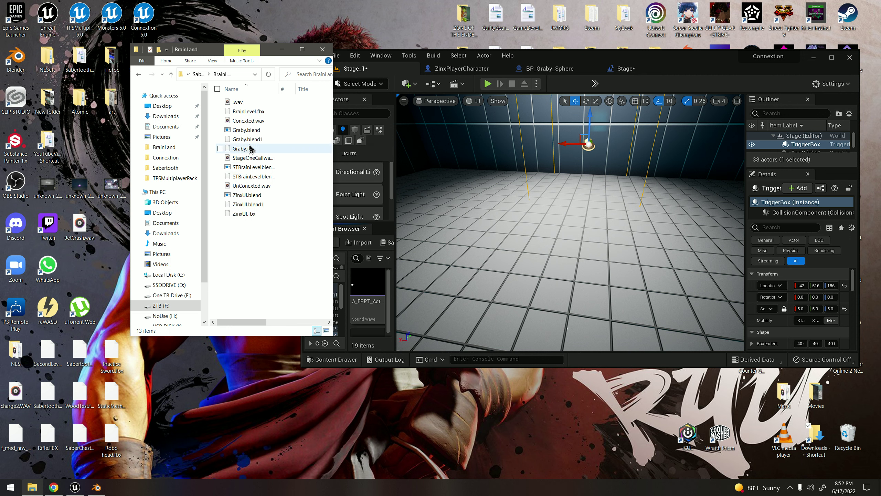
left_click_drag(245, 158, 354, 325)
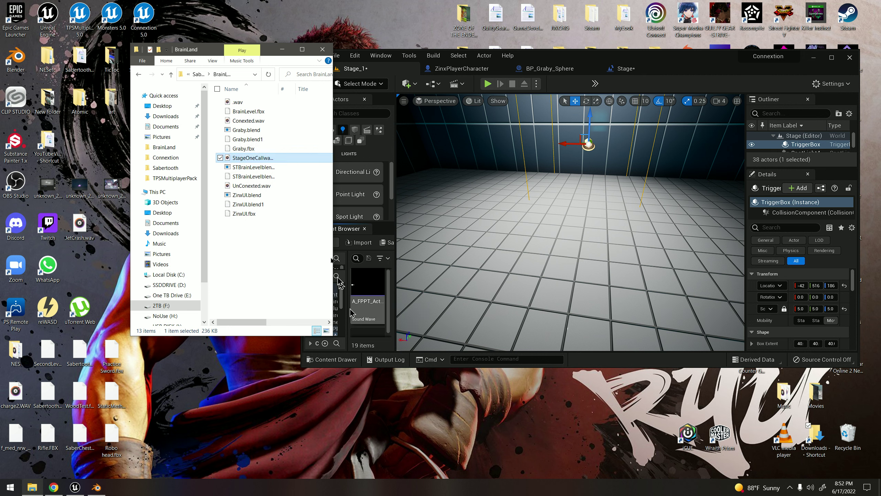
Step: Minimize File Explorer, maximize the Unreal Editor, and create a sound cue from the StageOneCallwav sound wave in the Audio folder
left_click(282, 49)
left_click(832, 58)
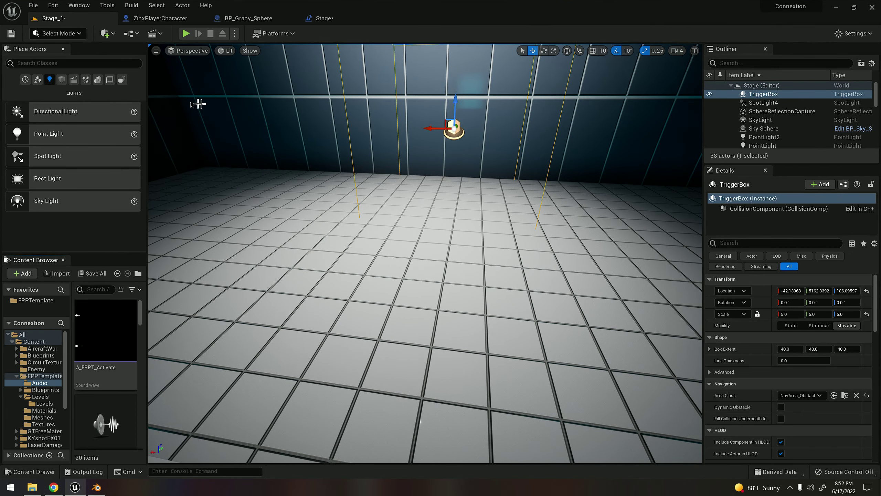
scroll(121, 408, "down", 2)
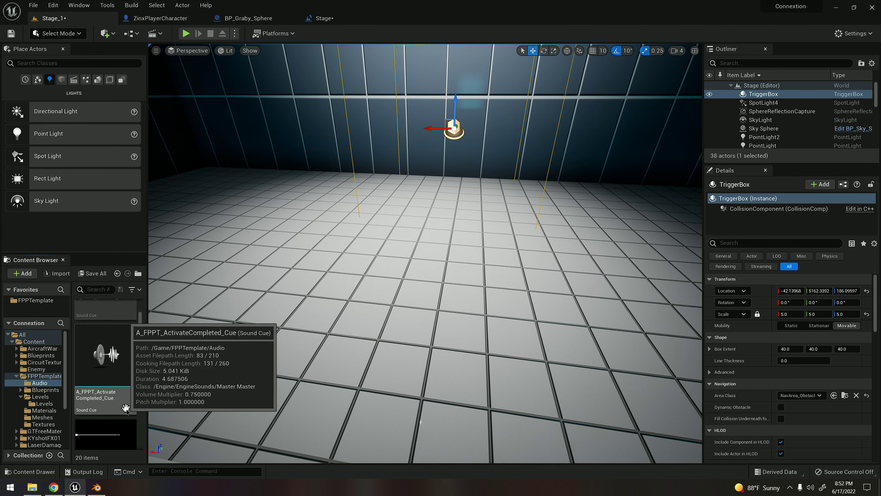
scroll(123, 406, "down", 2)
scroll(129, 398, "down", 5)
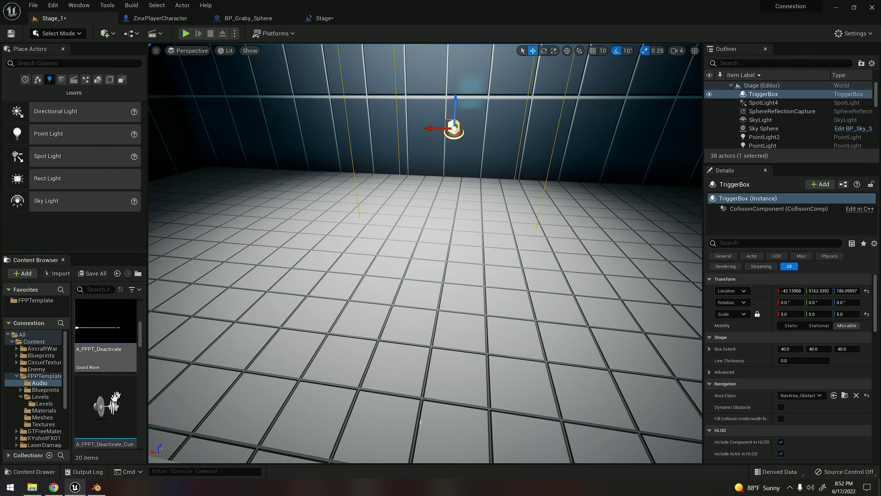
scroll(117, 412, "down", 4)
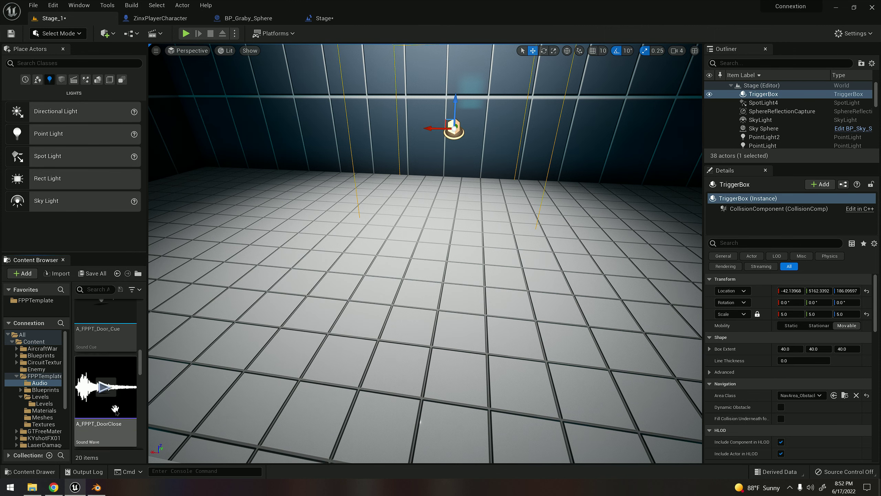
scroll(119, 409, "down", 2)
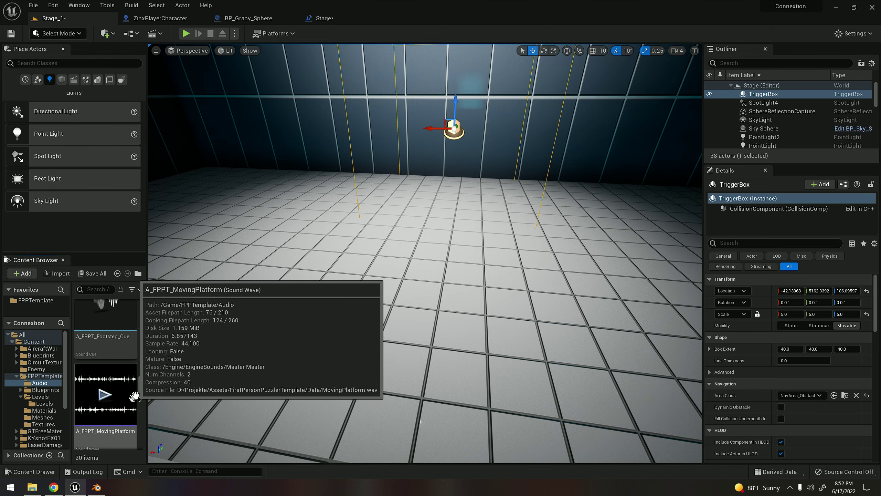
scroll(141, 409, "down", 3)
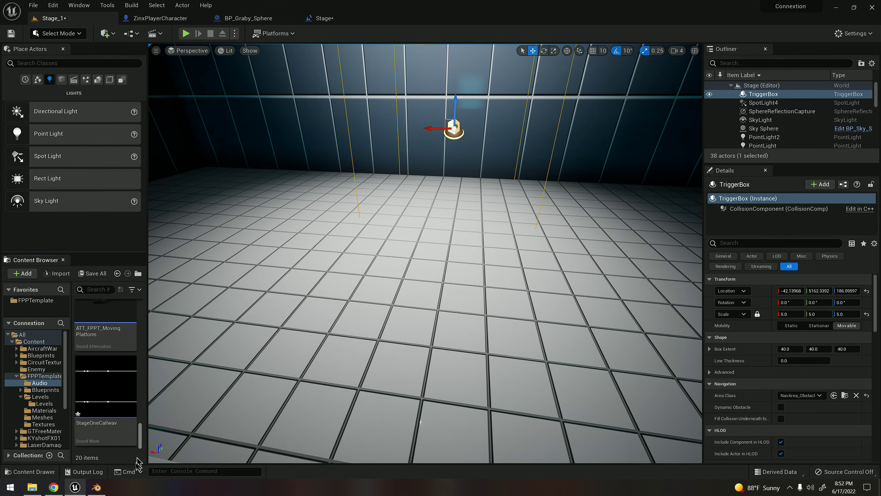
right_click(87, 421)
left_click(173, 157)
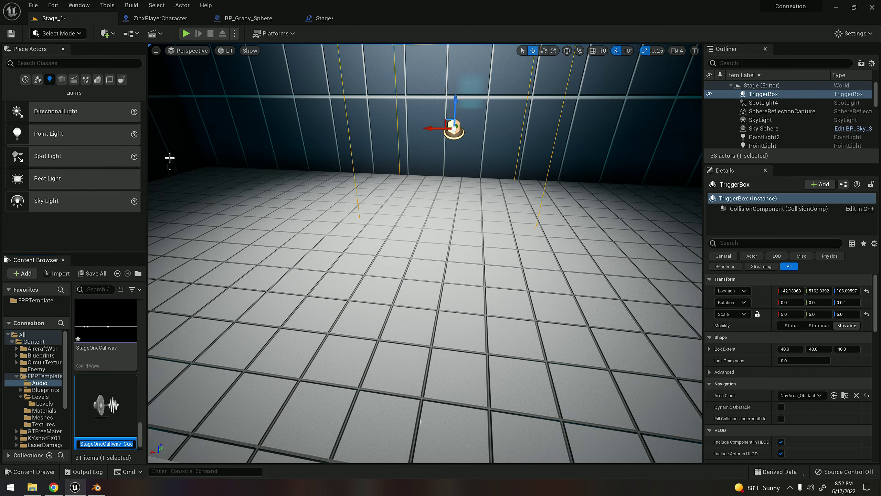
Step: Open StageOneCallwav_Cue, set its Volume Multiplier to 3.5, play the cue, and close its editor
double_click(118, 422)
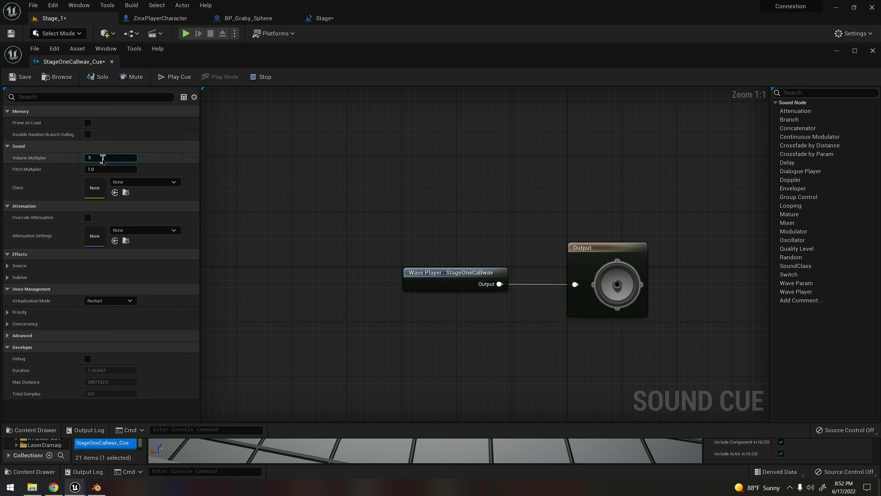
key("Return")
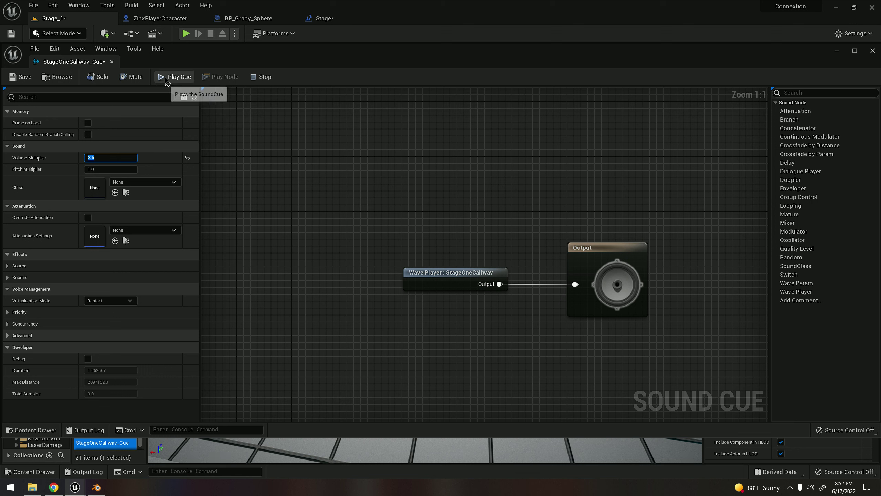
left_click(166, 81)
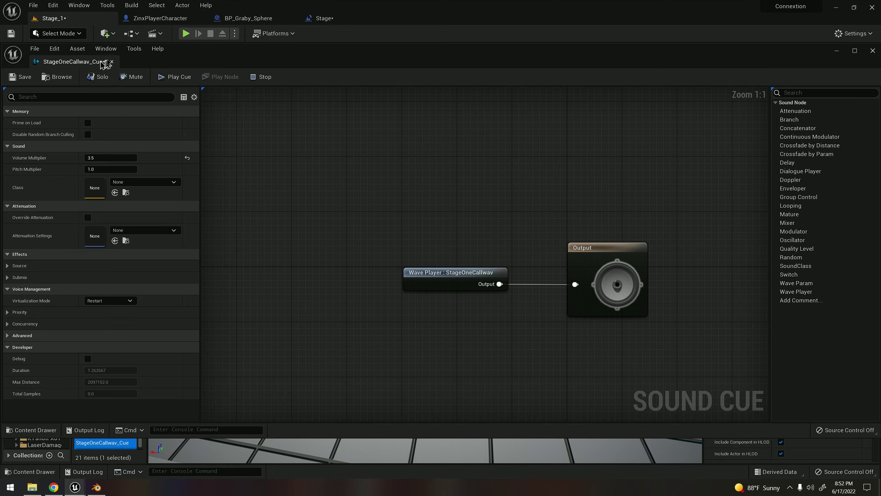
left_click(112, 61)
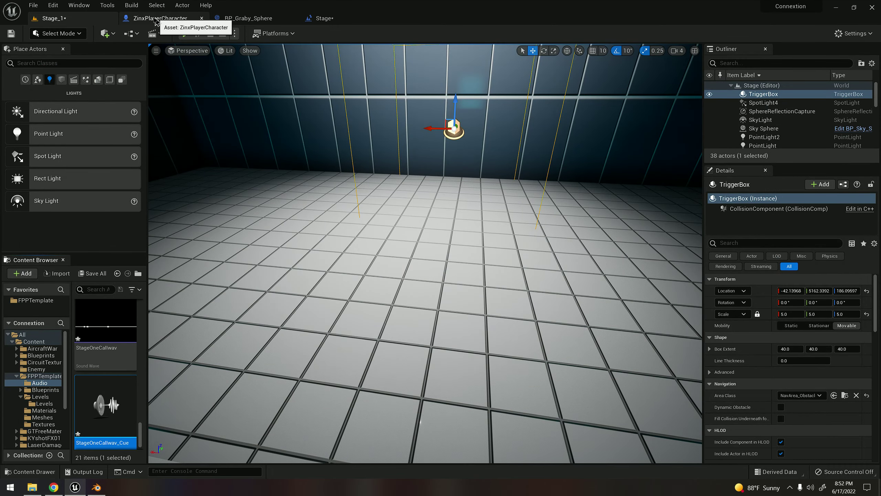
Step: In the Stage level blueprint, assign StageOneCallwav_Cue to the Play Sound 2D node following the Sequence's Delay, and set that Delay's duration to 4.0
left_click(246, 21)
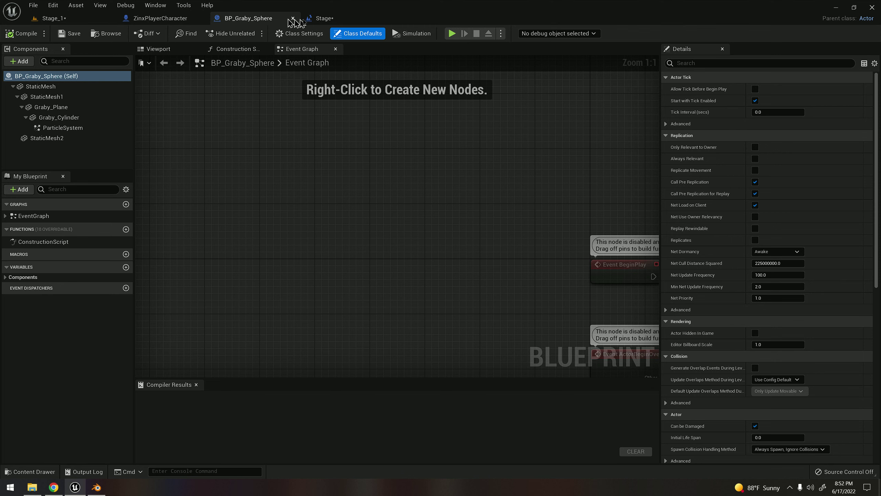
left_click(323, 18)
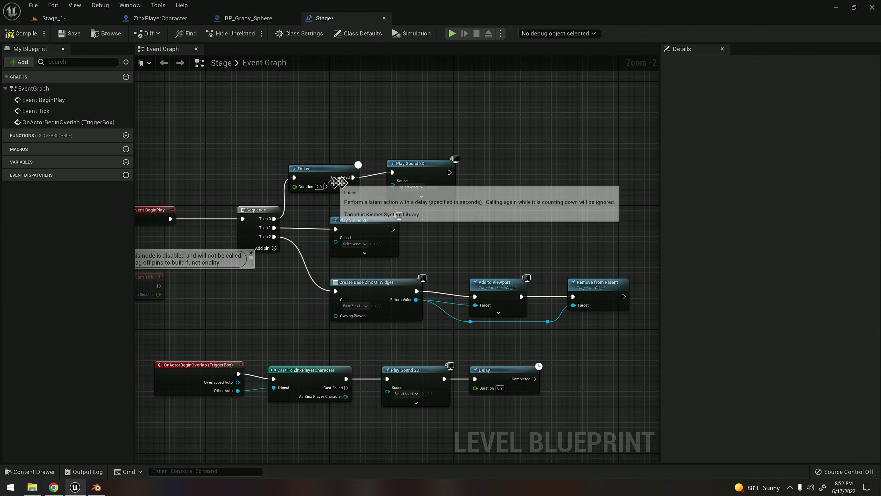
right_click_drag(202, 216, 284, 197)
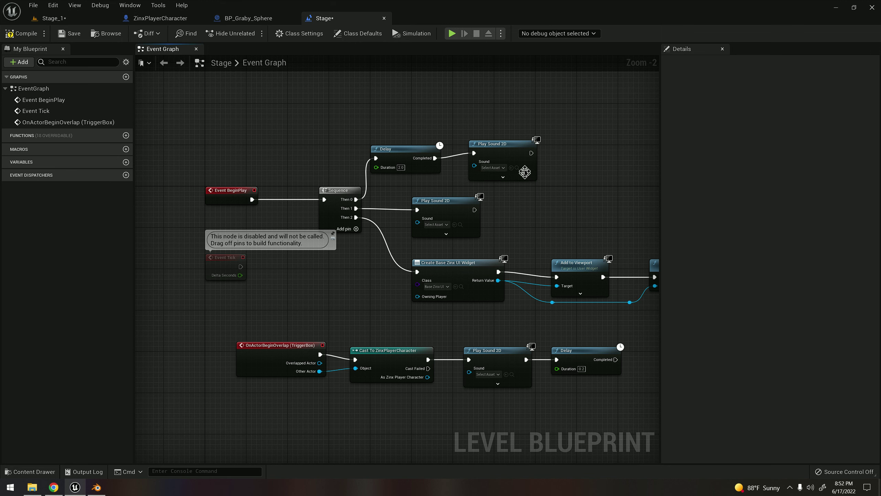
left_click(512, 168)
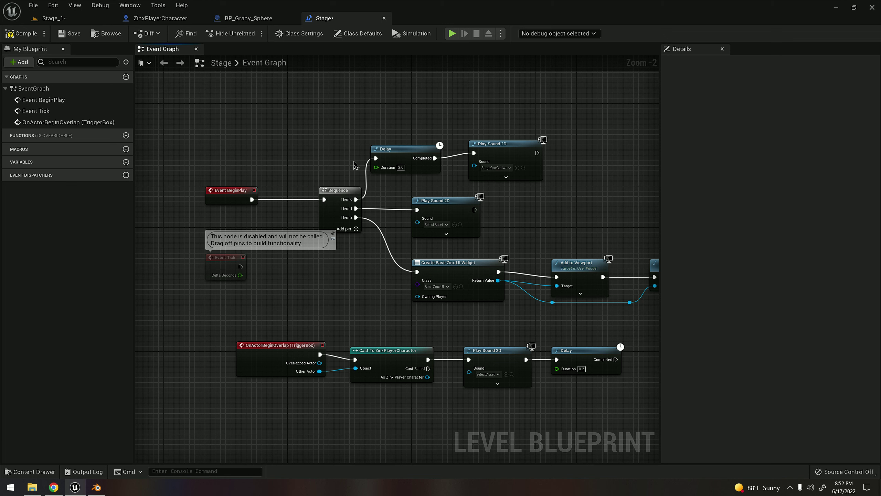
left_click(401, 168)
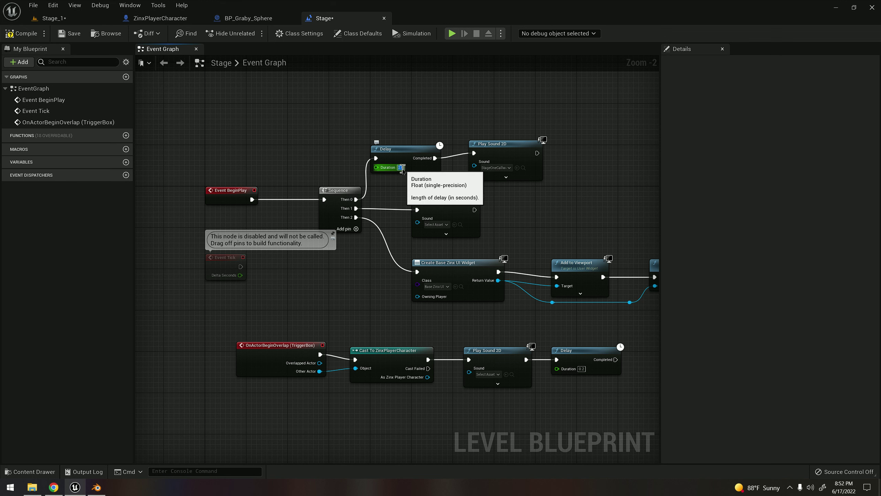
type("4")
key("Return")
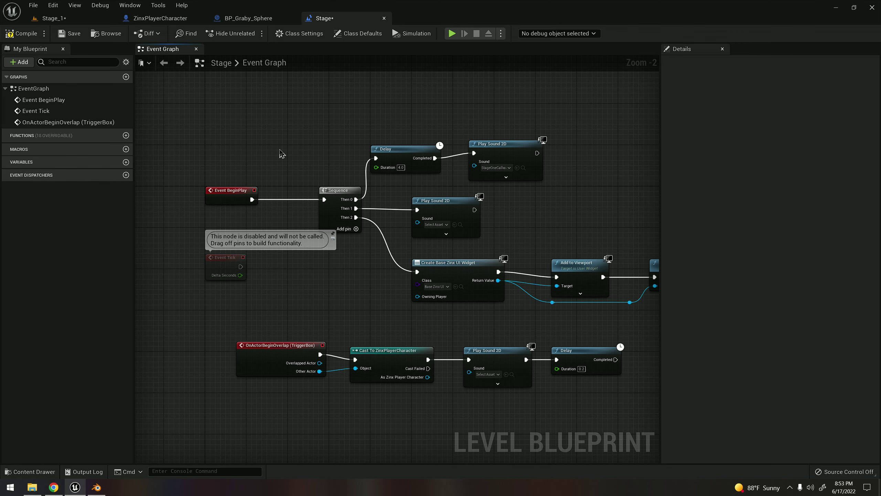
Step: Return to the Stage_1 level and play it in the editor to test the delayed sound
left_click(52, 17)
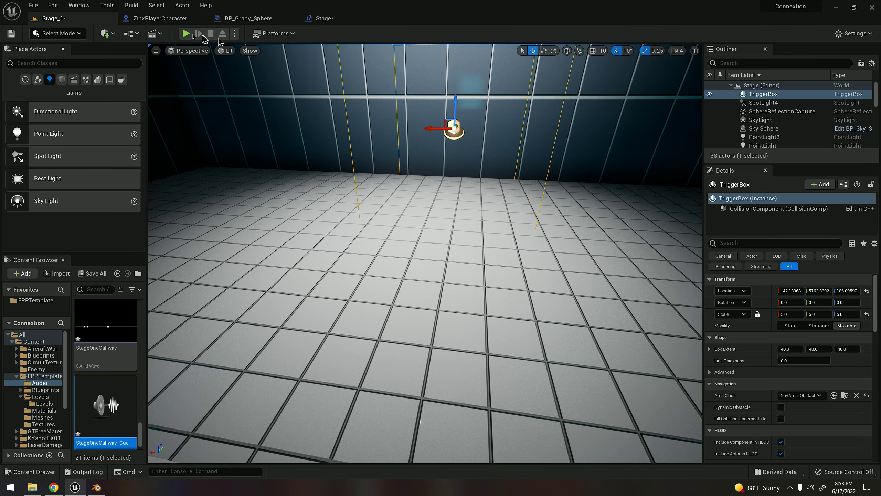
left_click(186, 33)
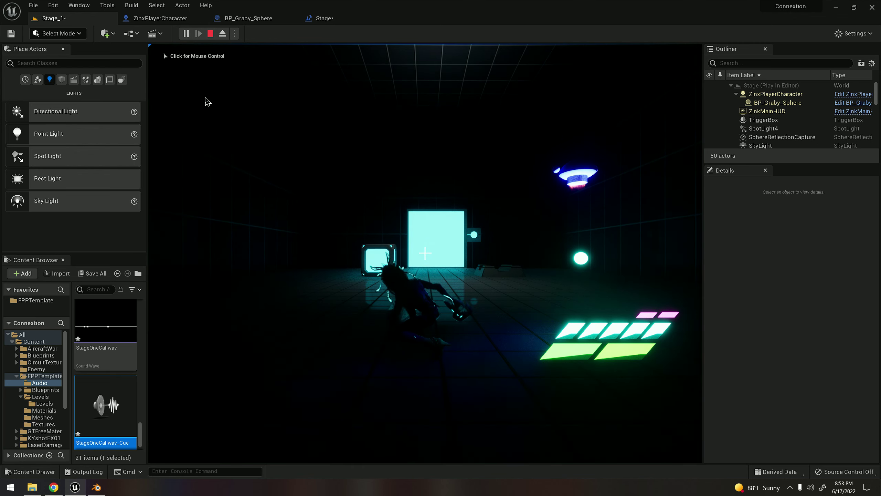